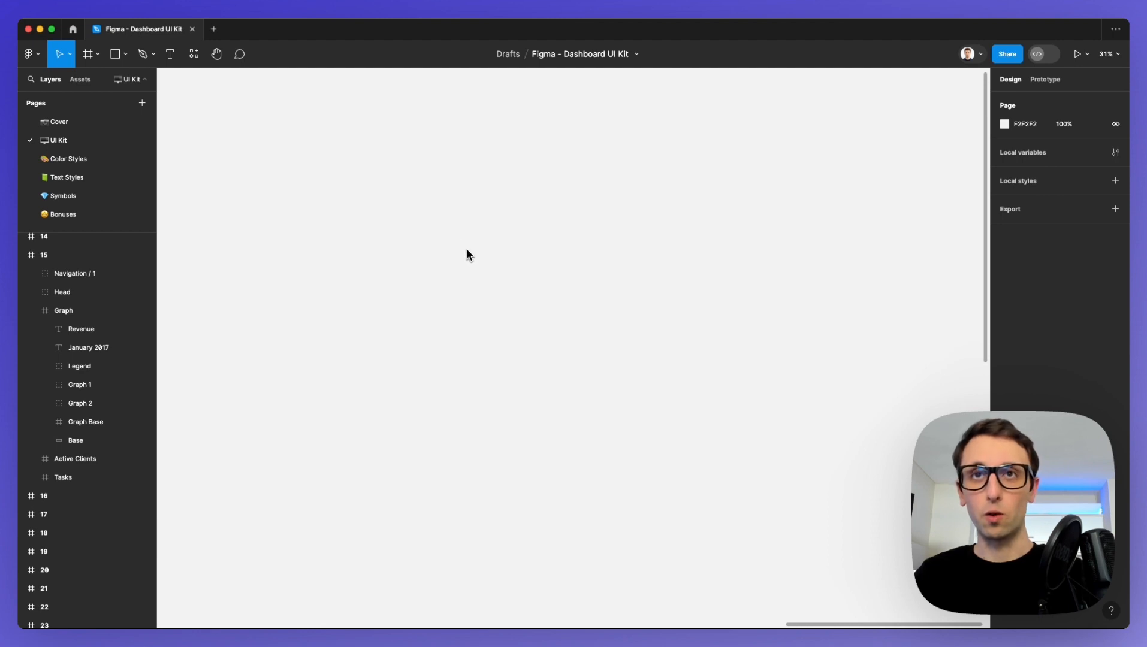
Look over the whole grid of numbered dashboard screens on the UI Kit page, overall and in close-up.
scroll(473, 263, "down", 5)
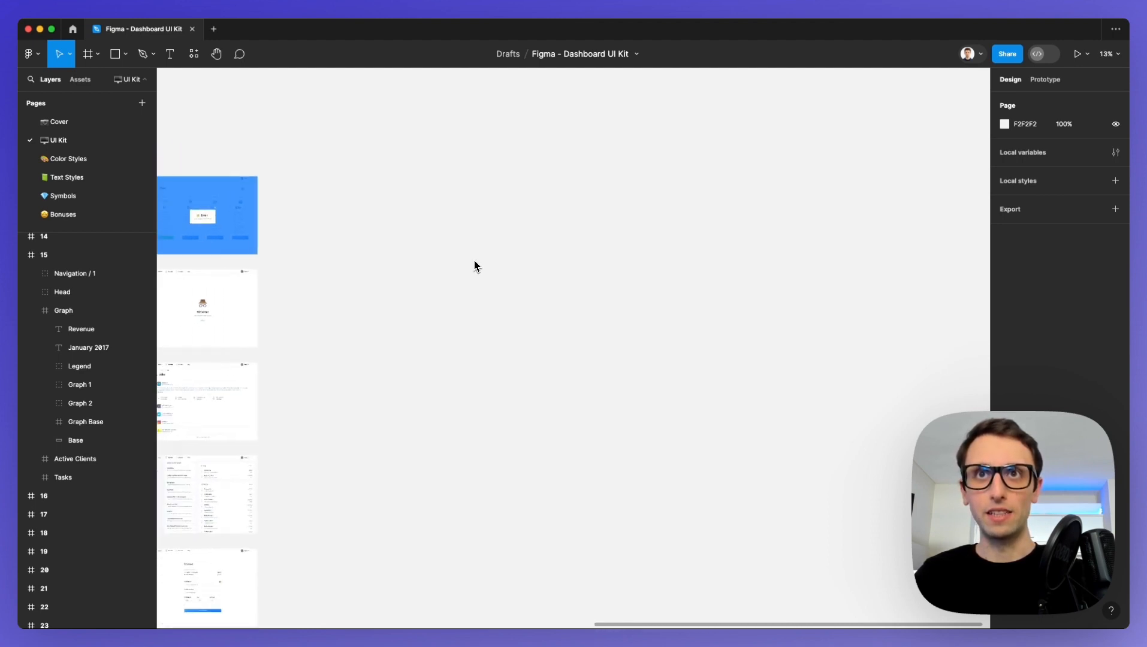
scroll(474, 265, "down", 5)
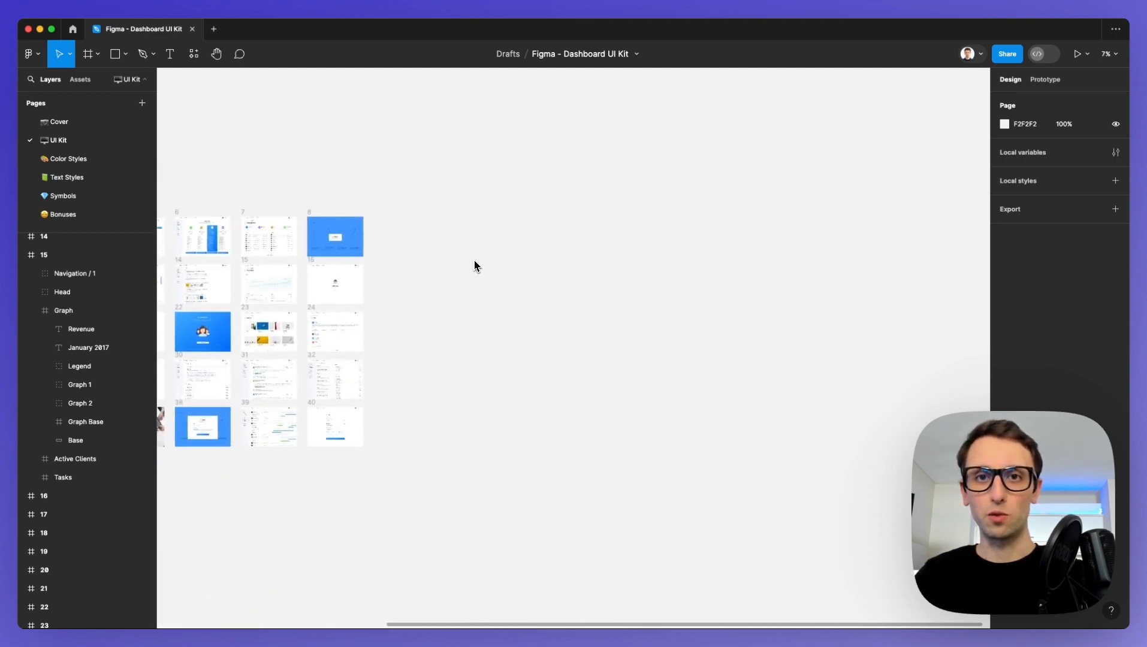
scroll(474, 265, "up", 5)
scroll(474, 265, "down", 3)
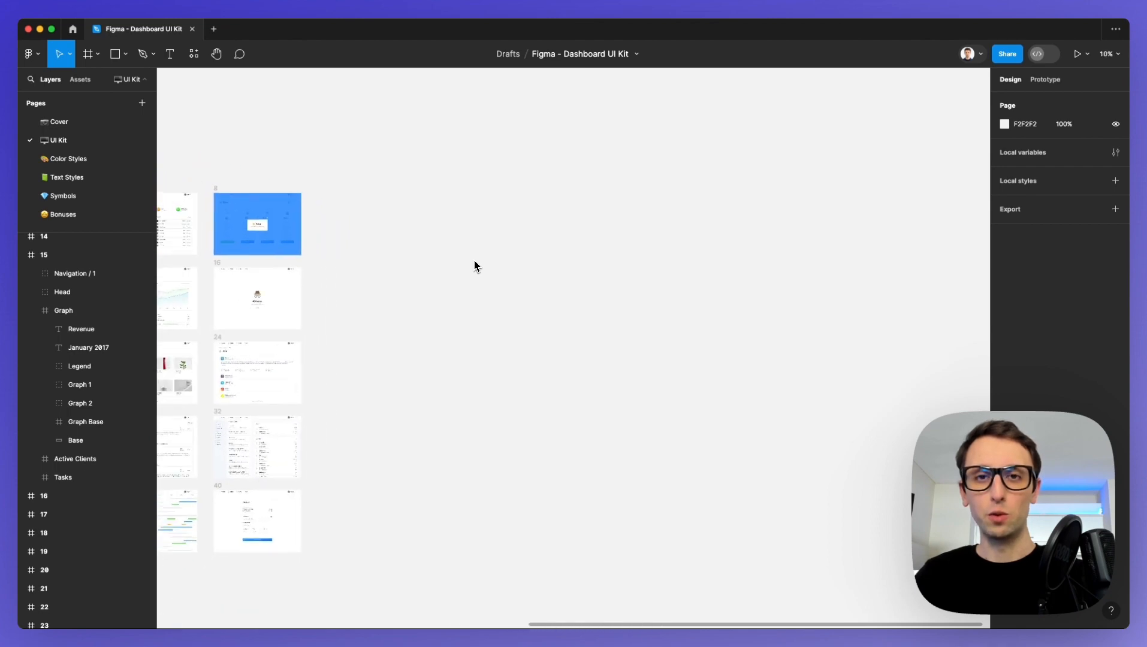
scroll(474, 265, "down", 2)
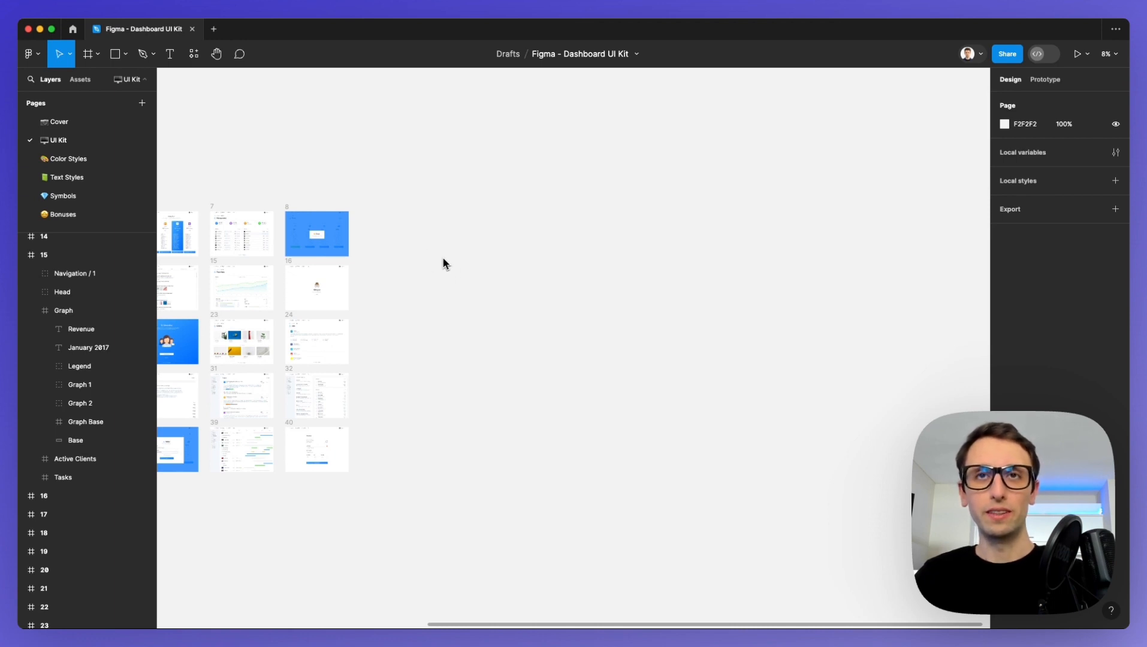
left_click_drag(427, 264, 837, 210)
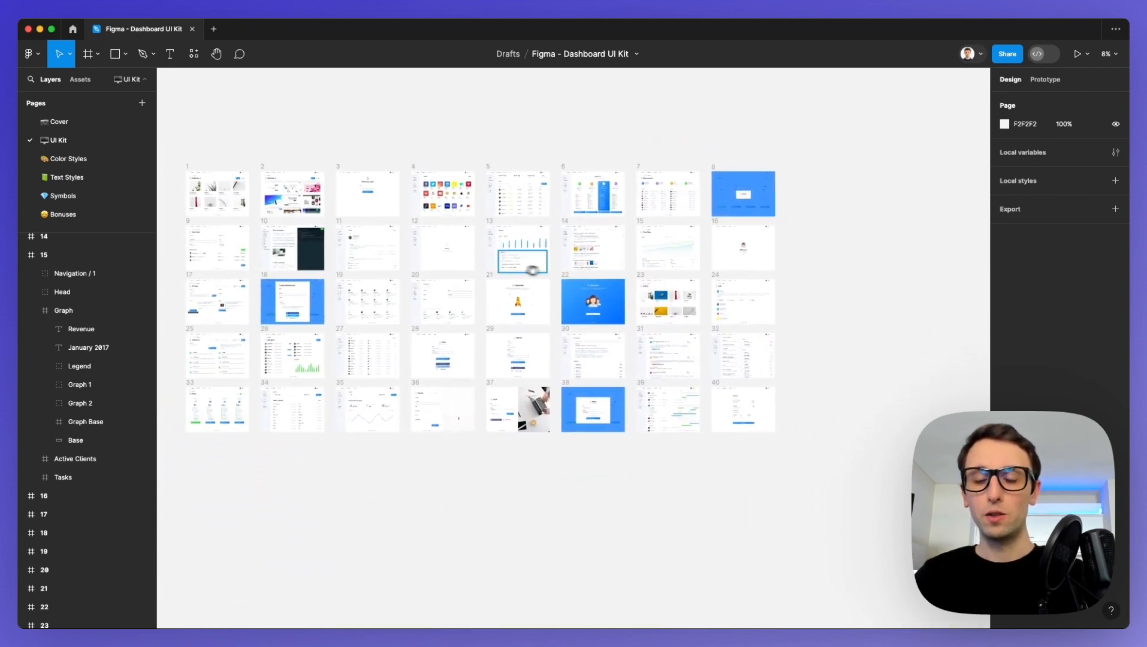
scroll(506, 267, "up", 5)
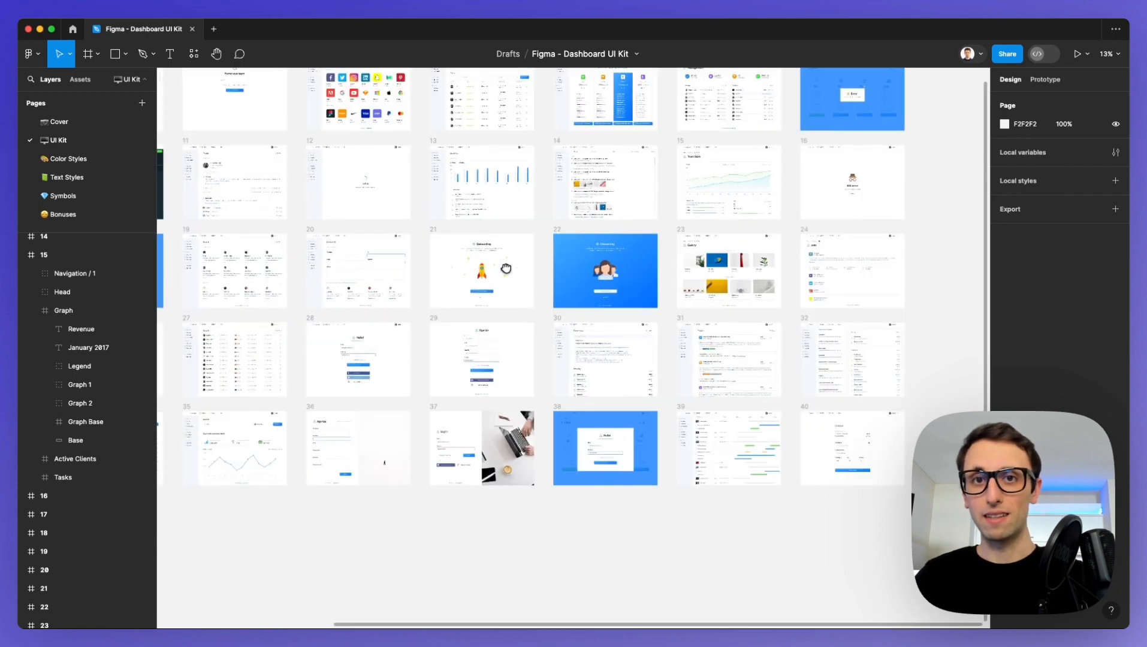
scroll(506, 268, "down", 3)
scroll(506, 268, "down", 3)
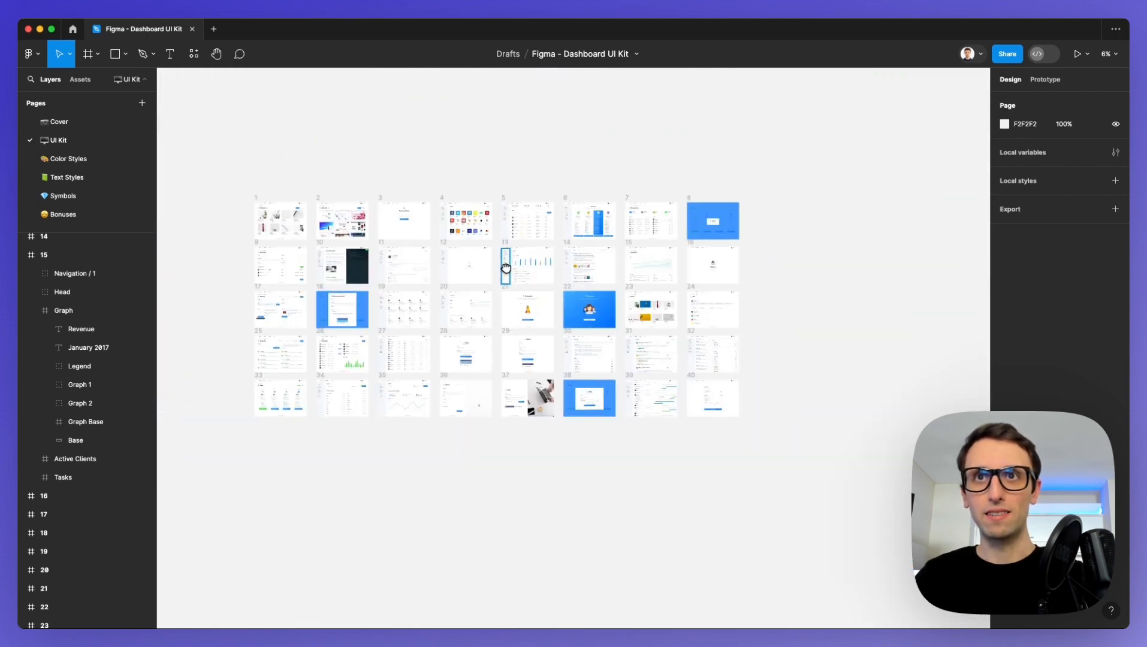
scroll(506, 268, "up", 5)
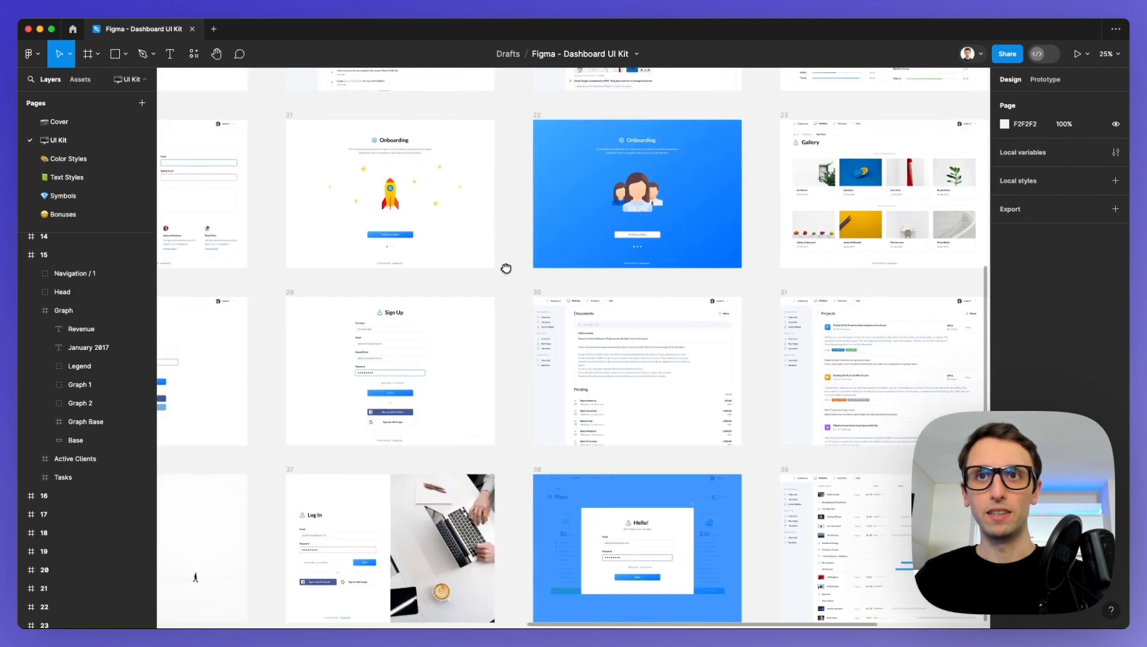
scroll(506, 267, "down", 3)
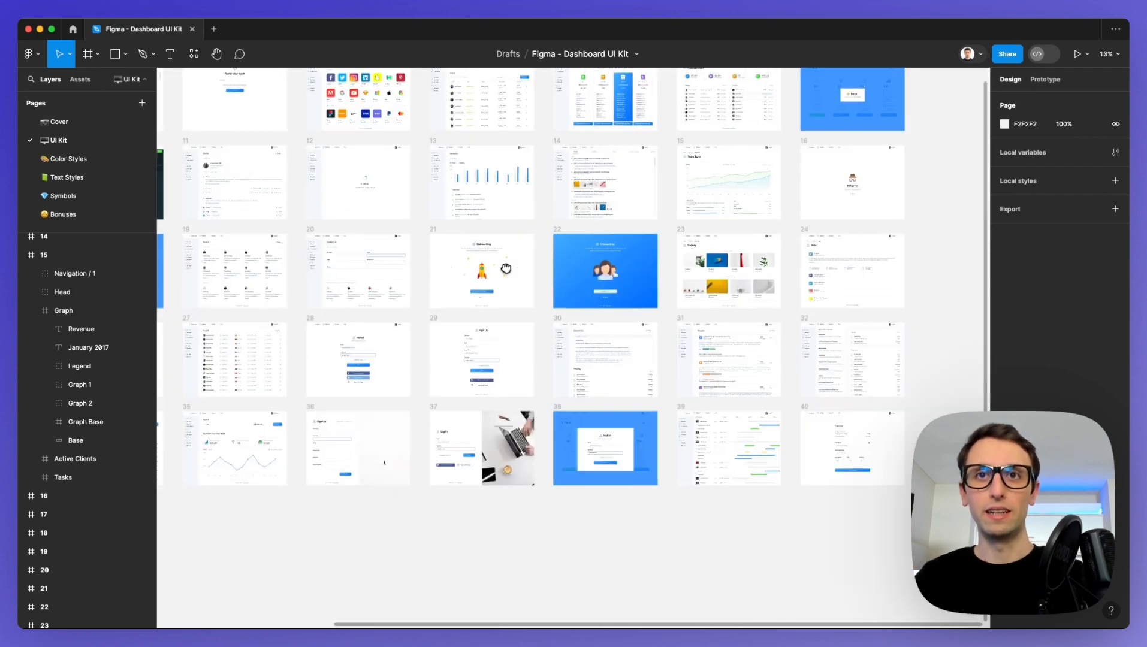
scroll(506, 267, "up", 3)
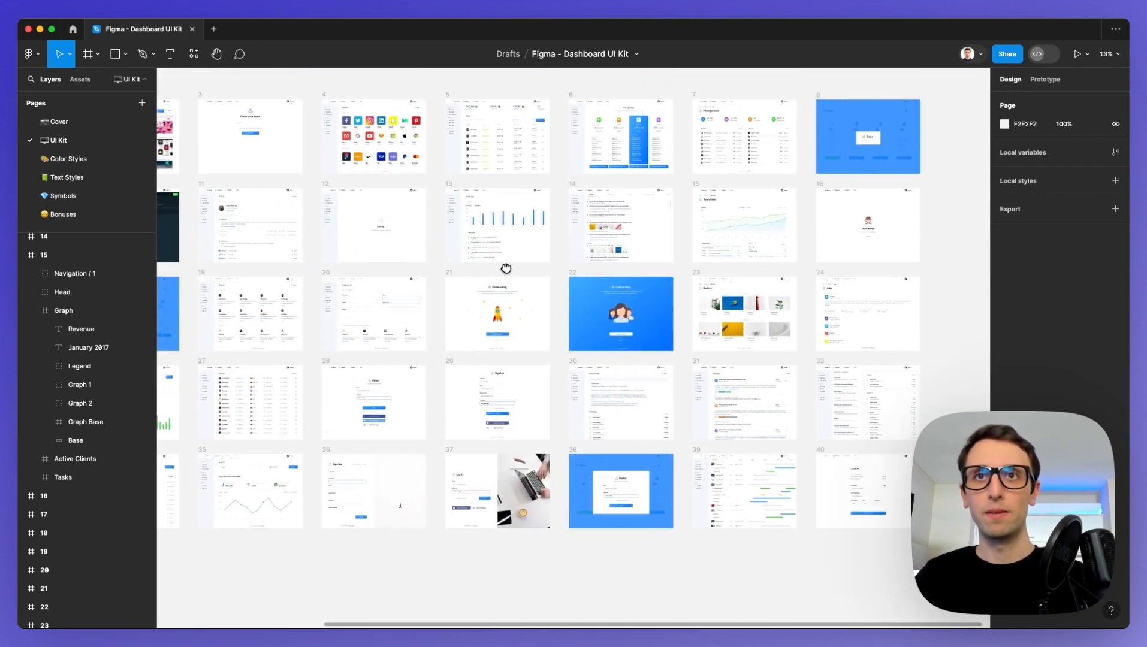
scroll(505, 267, "down", 2)
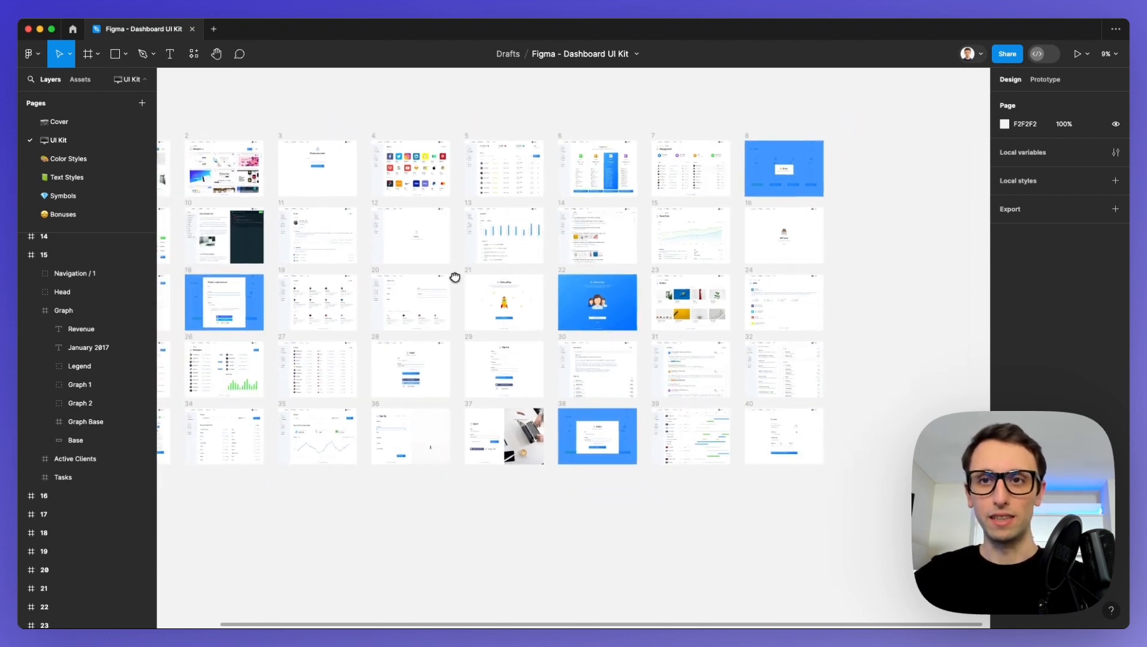
scroll(455, 276, "up", 2)
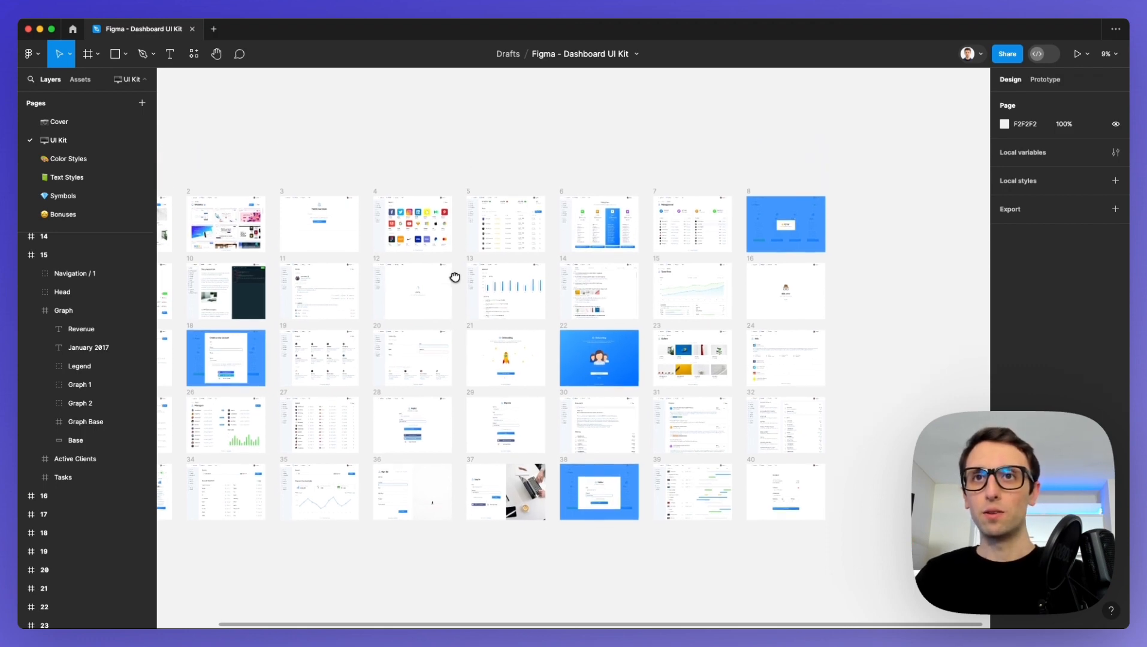
Draw a frame about 2714 × 1861 on the empty canvas beside the dashboard screens and shift it to X 13660.
scroll(455, 276, "right", 3)
scroll(719, 300, "right", 3)
scroll(577, 298, "up", 5)
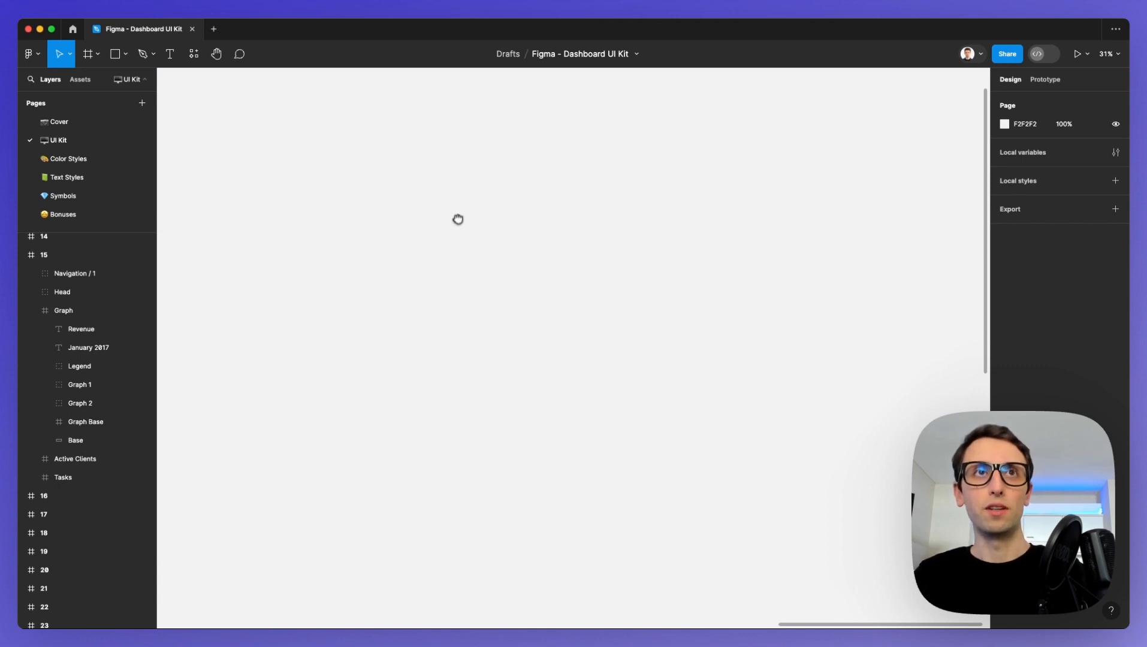
left_click(91, 63)
left_click_drag(319, 138, 811, 475)
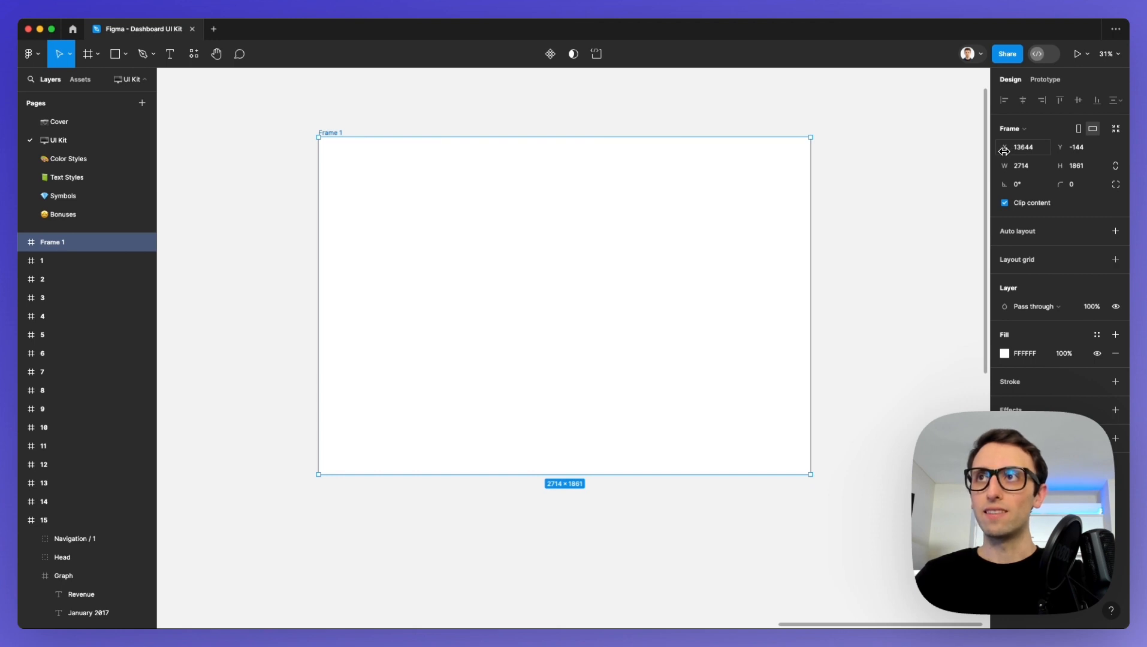
mouse_move(1004, 151)
left_mouse_down()
mouse_move(1046, 151)
mouse_move(646, 153)
mouse_move(1103, 154)
mouse_move(1015, 153)
left_mouse_up()
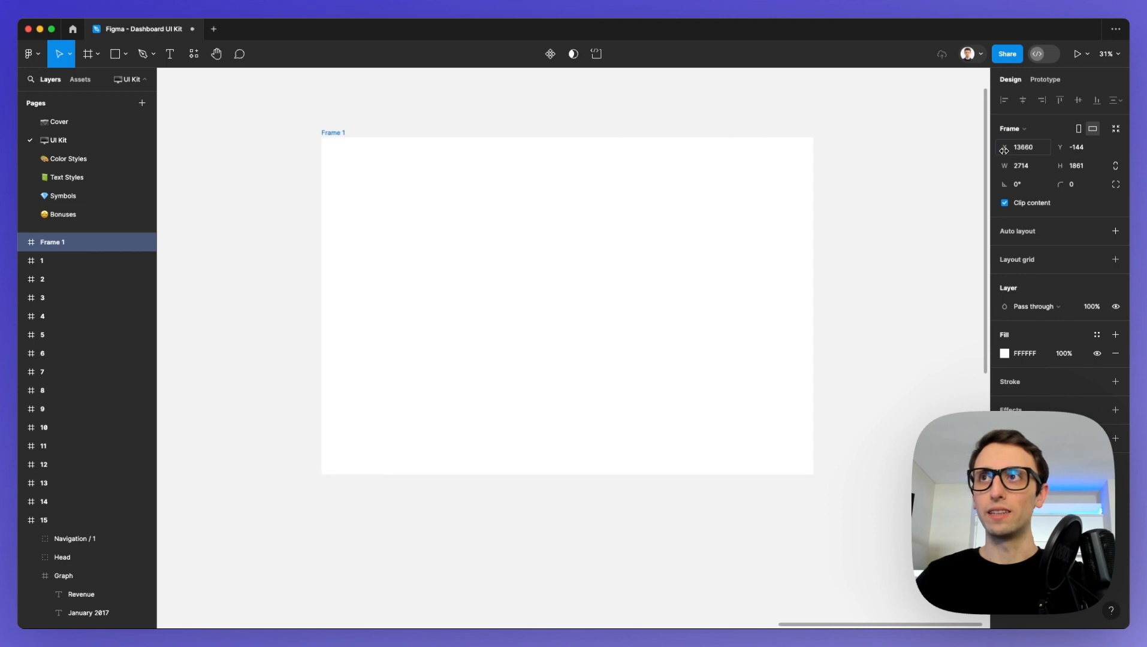
left_click(1023, 148)
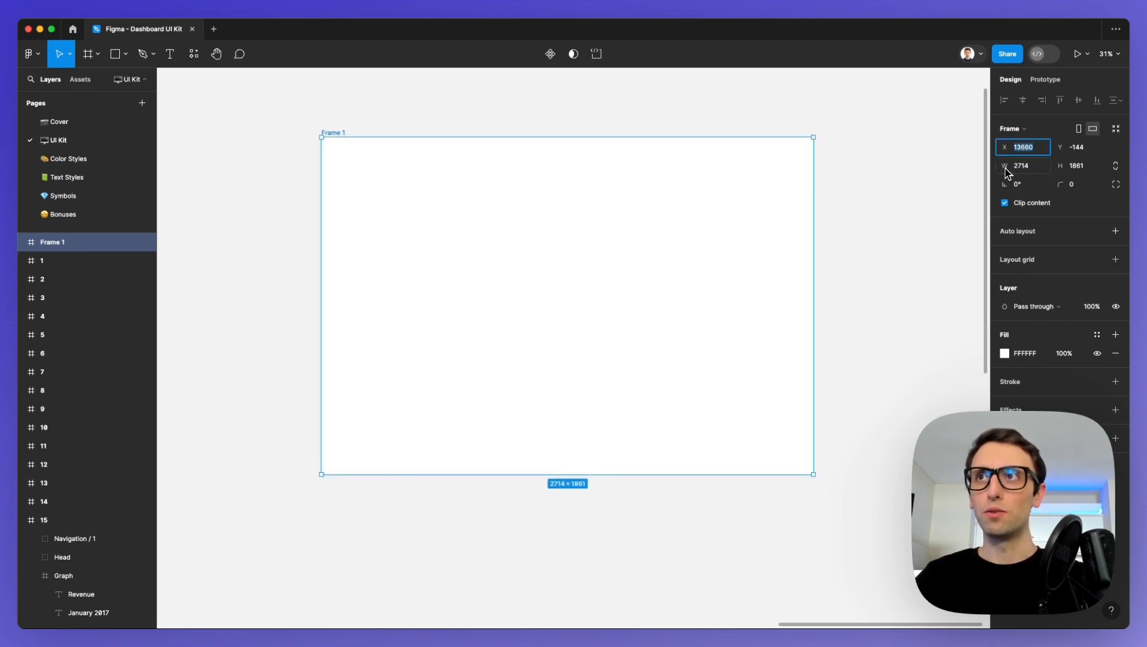
Set both the width and the height of the new frame to 1000.
left_click_drag(1003, 168, 941, 186)
left_click(1042, 172)
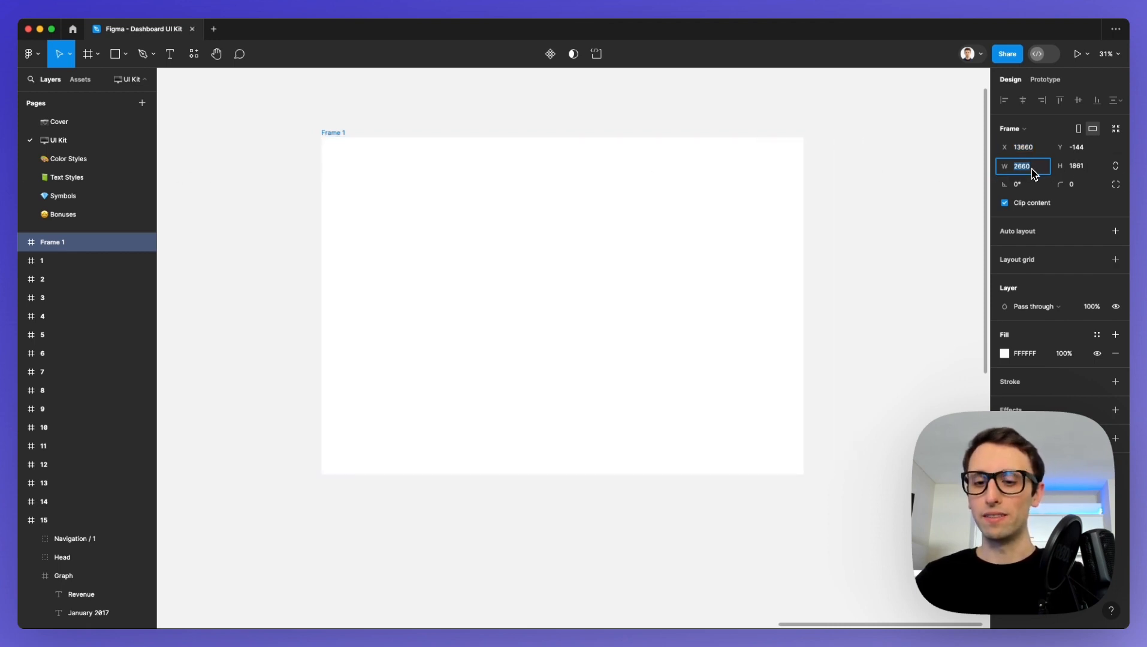
type("1000")
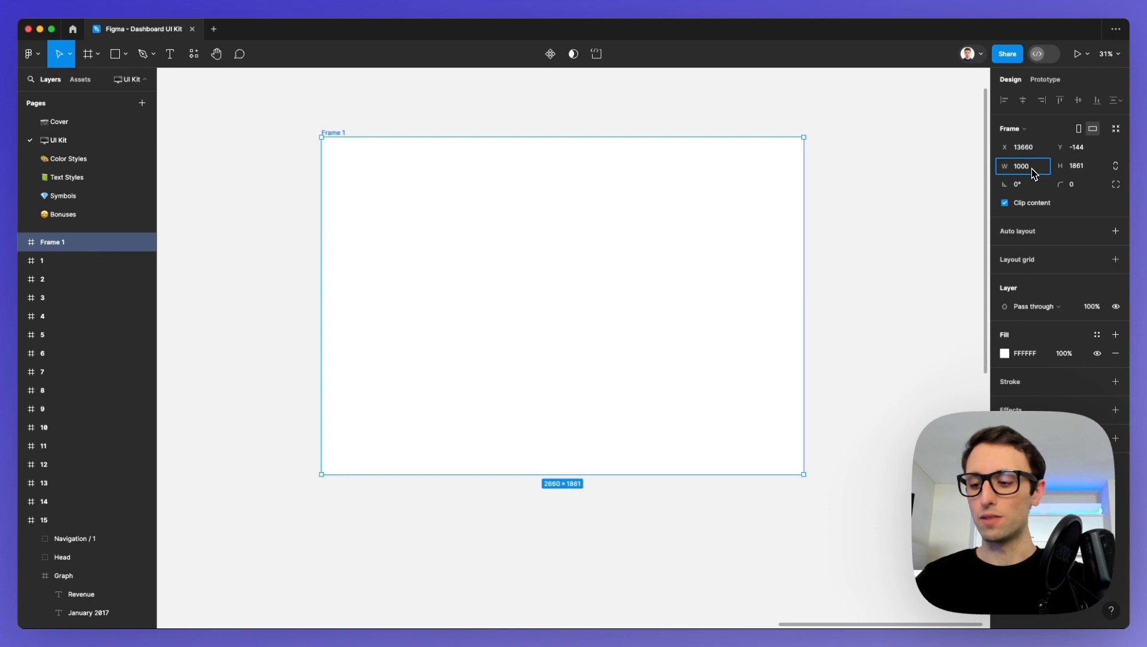
key("Return")
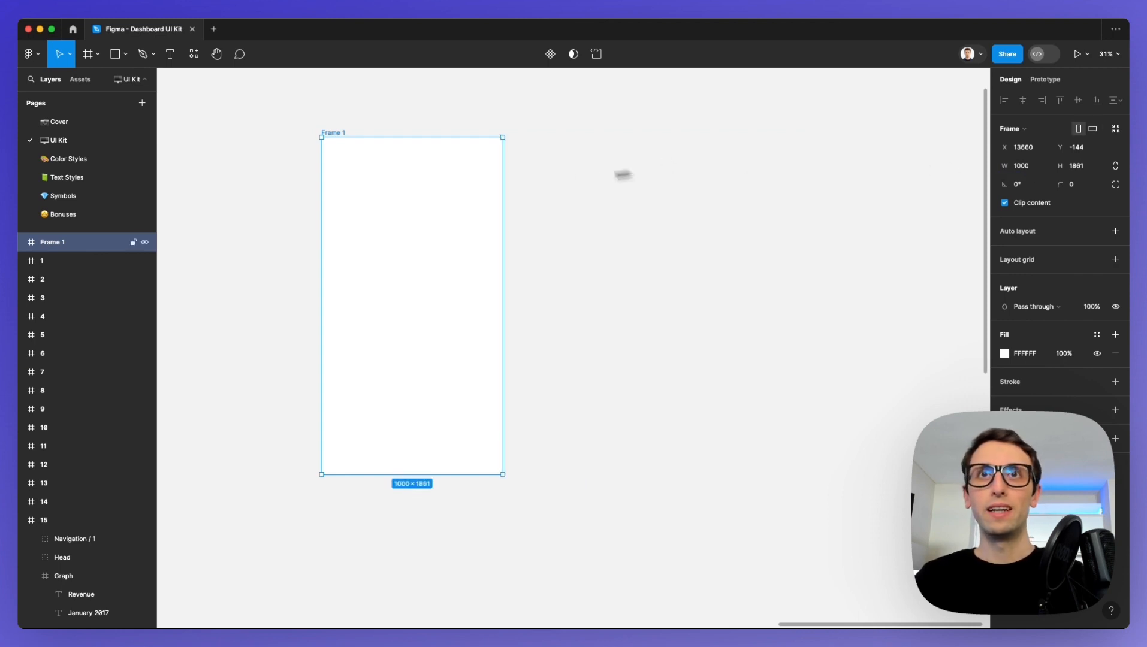
scroll(361, 160, "up", 3)
left_click(1081, 168)
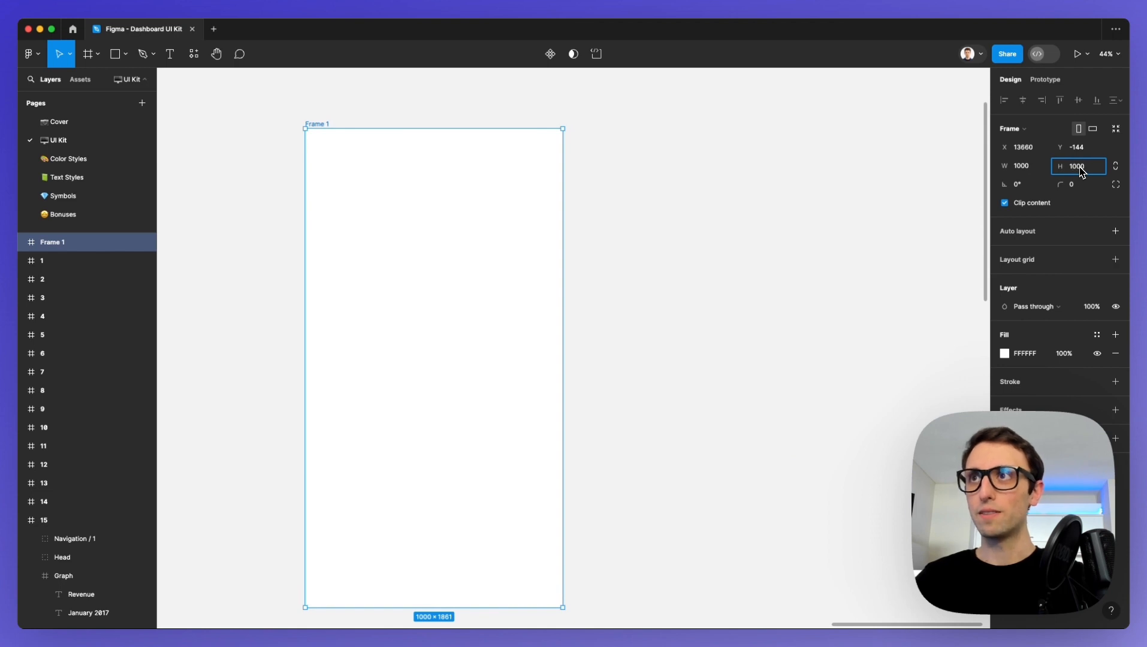
type("1000")
key("Return")
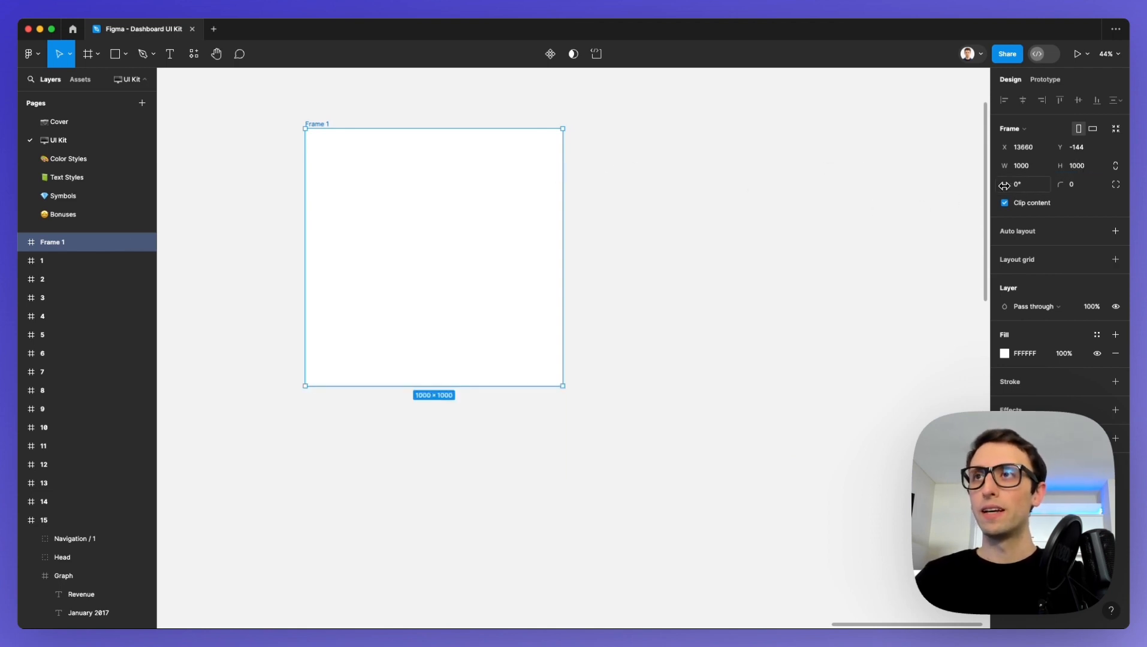
mouse_move(1003, 185)
left_mouse_down()
mouse_move(983, 185)
mouse_move(1019, 185)
mouse_move(978, 185)
mouse_move(1002, 185)
left_mouse_up()
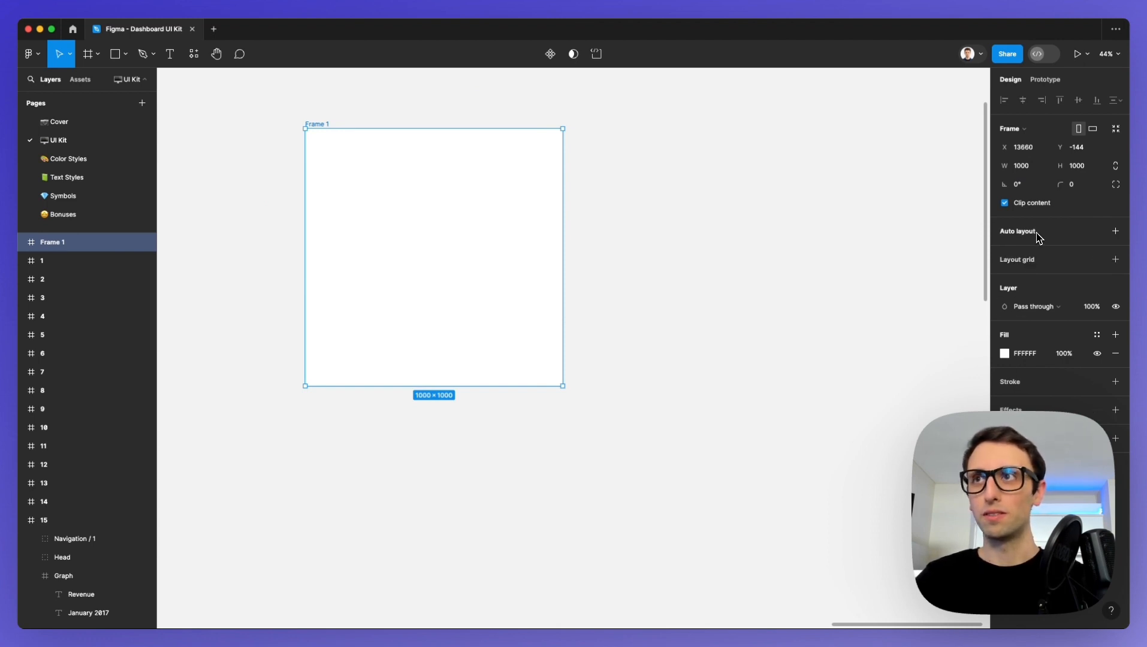
Change the new frame's solid fill to the purple 9205E8.
left_click(1005, 356)
left_click_drag(935, 301, 830, 179)
left_click_drag(801, 241, 882, 221)
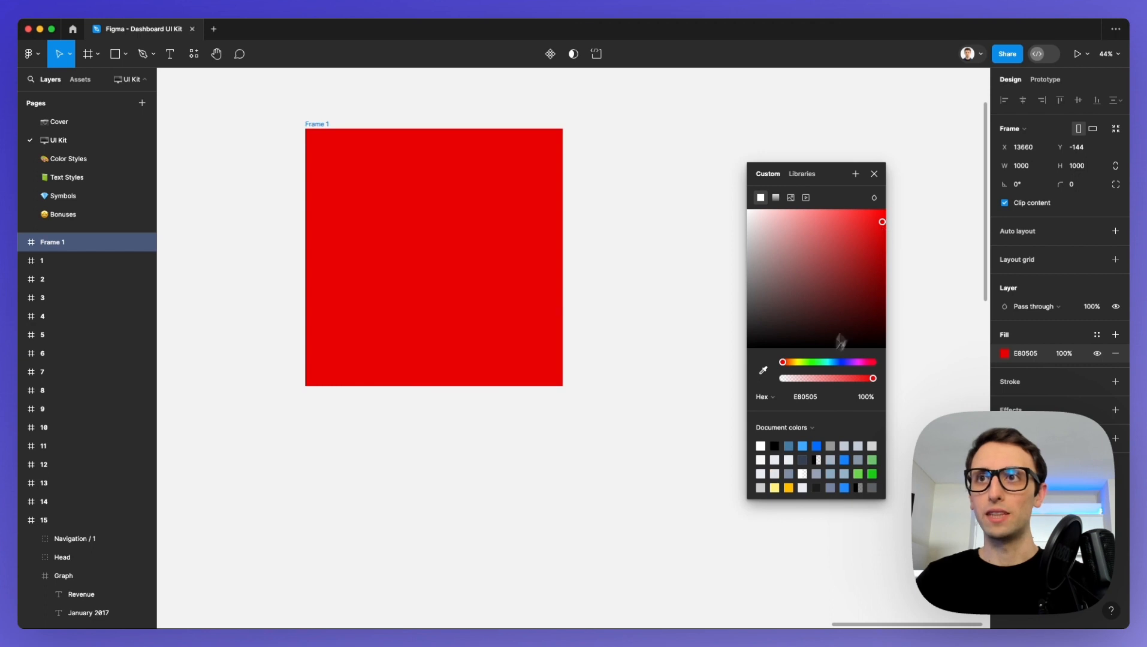
left_click_drag(797, 363, 854, 363)
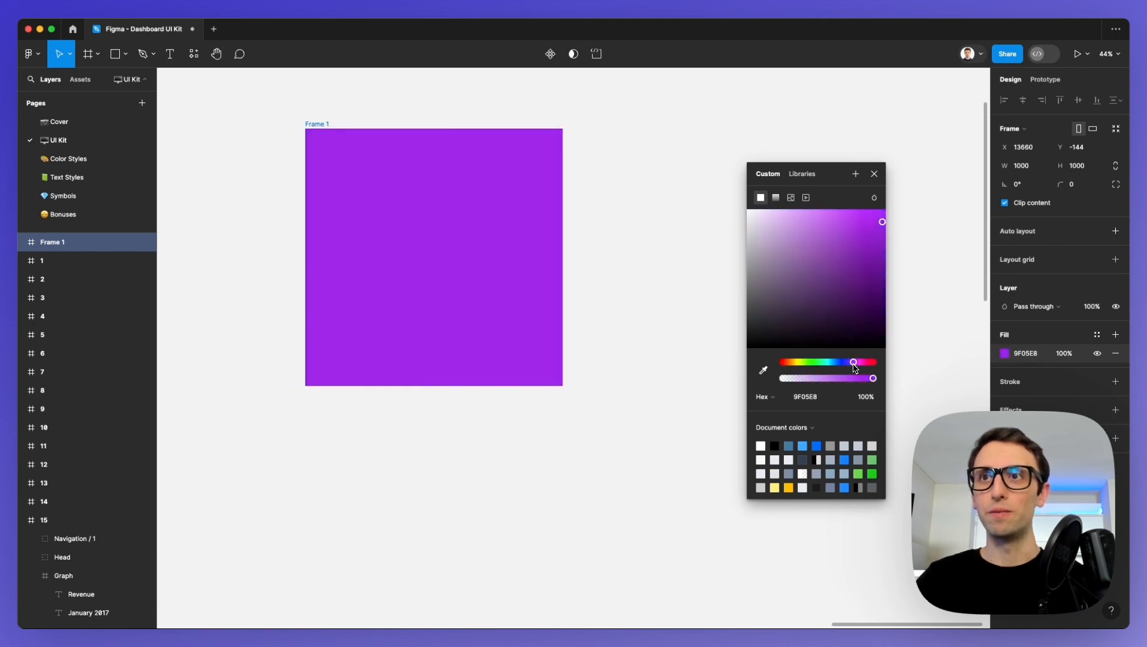
Try a linear gradient fill on the frame with a fully opaque 3300FF end stop, and return to the solid fill.
left_click(775, 198)
left_click(874, 247)
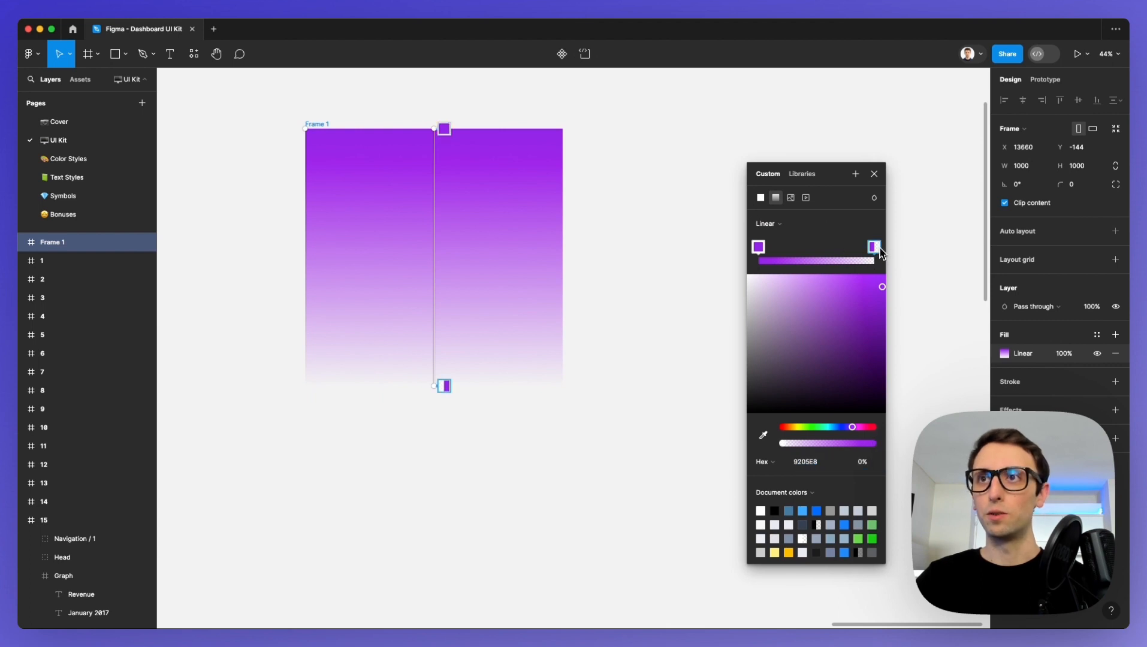
left_click_drag(852, 427, 846, 427)
left_click_drag(881, 287, 902, 274)
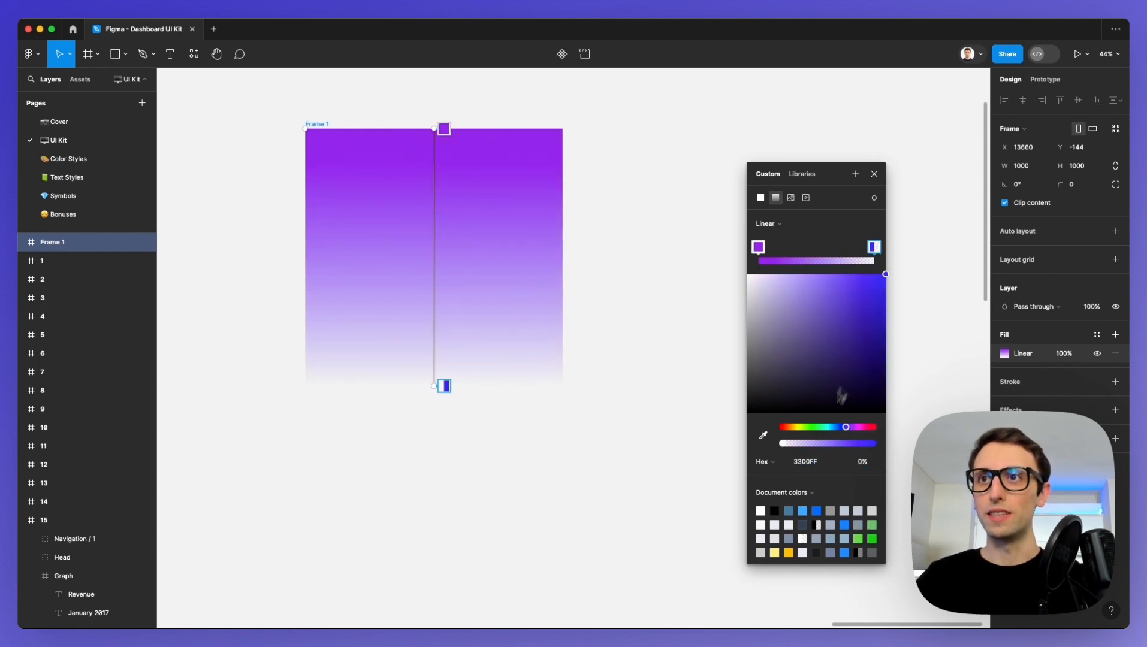
left_click(872, 443)
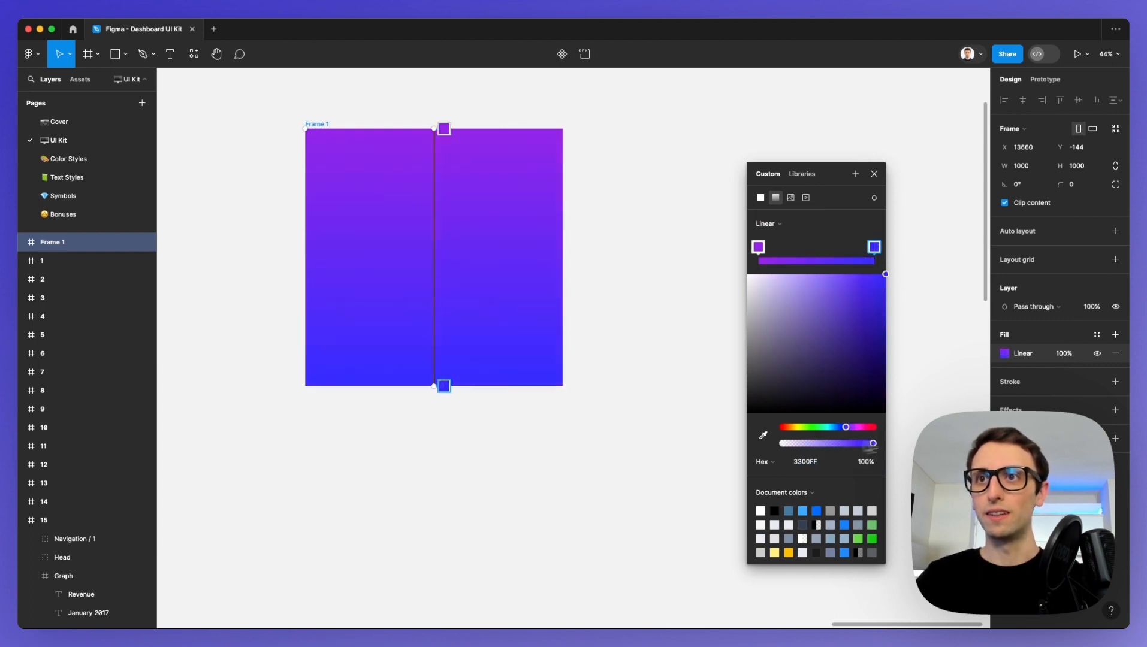
left_click(762, 198)
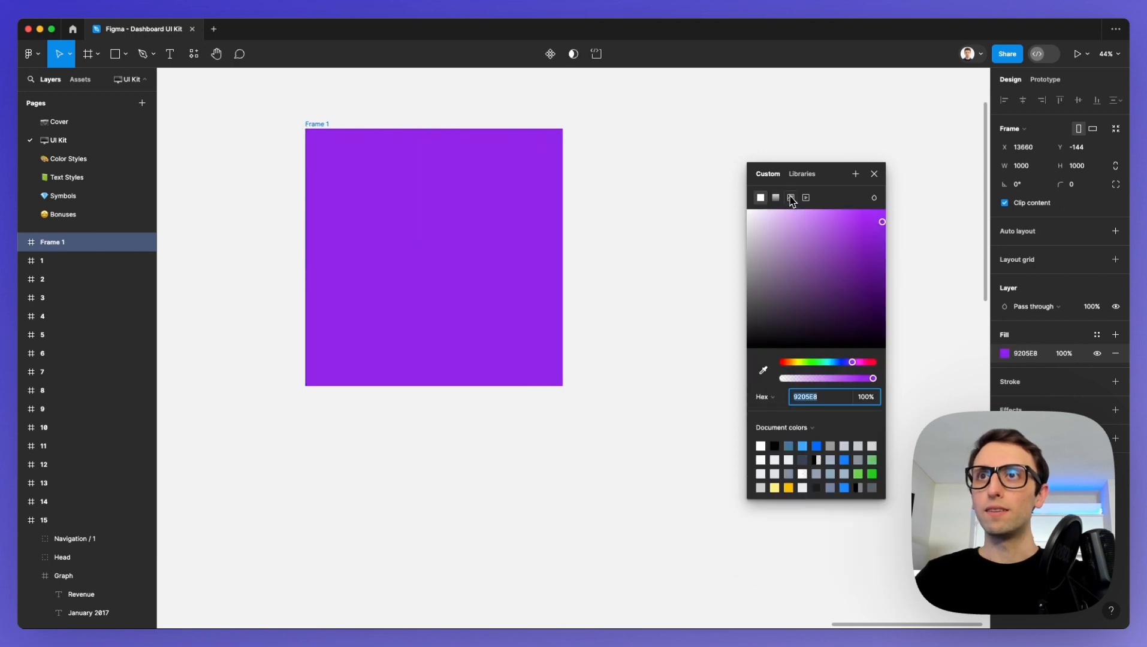
Fill the frame with the image Image To Pdf.jpg from the Desktop and widen the frame to about 1778.
left_click(791, 198)
mouse_move(813, 287)
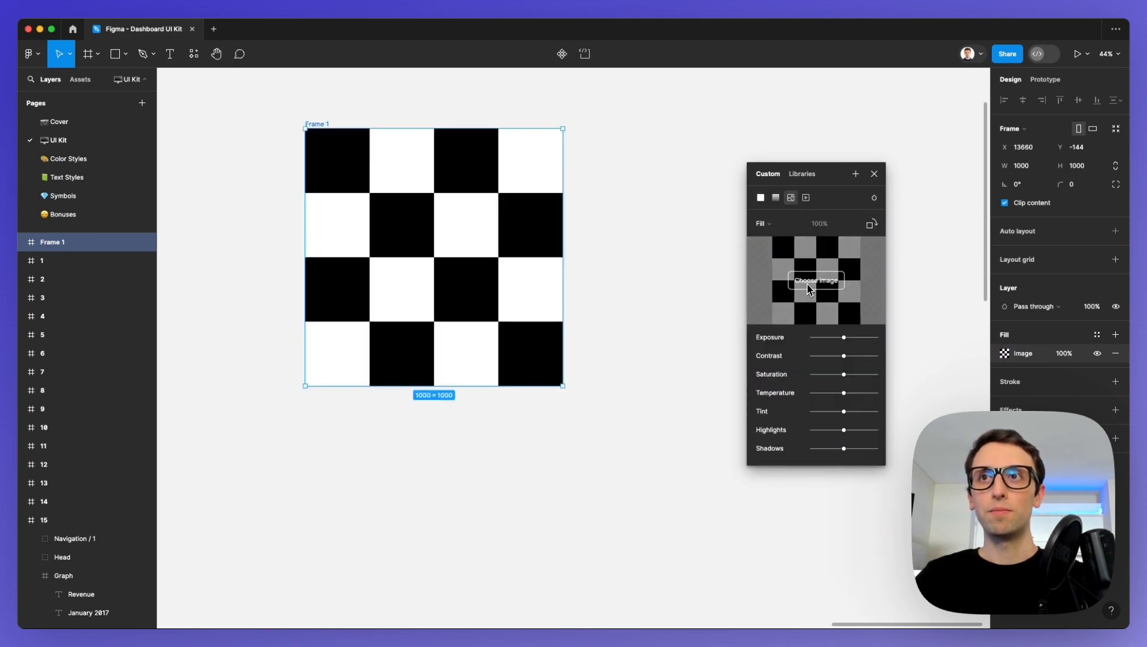
left_click(815, 286)
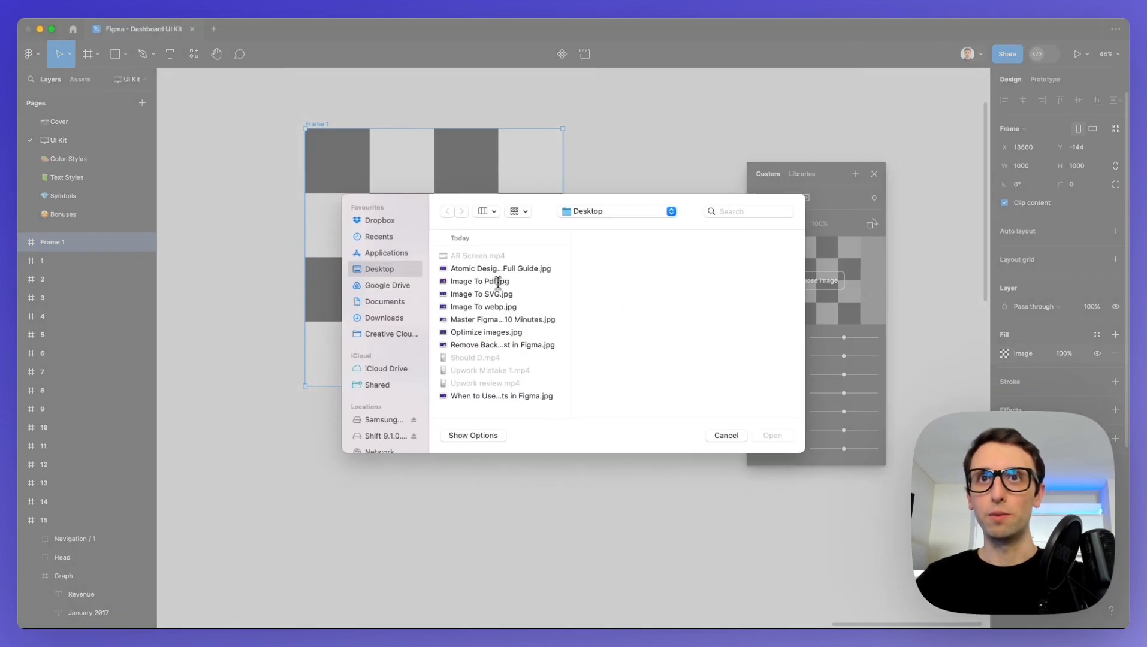
left_click(497, 281)
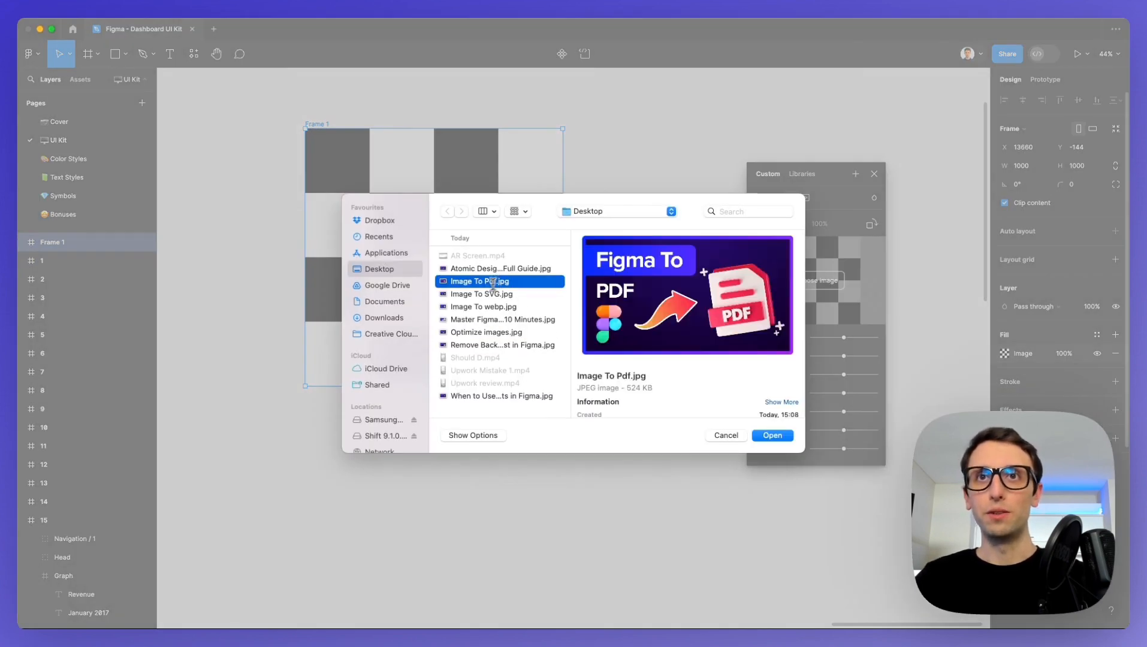
left_click(772, 436)
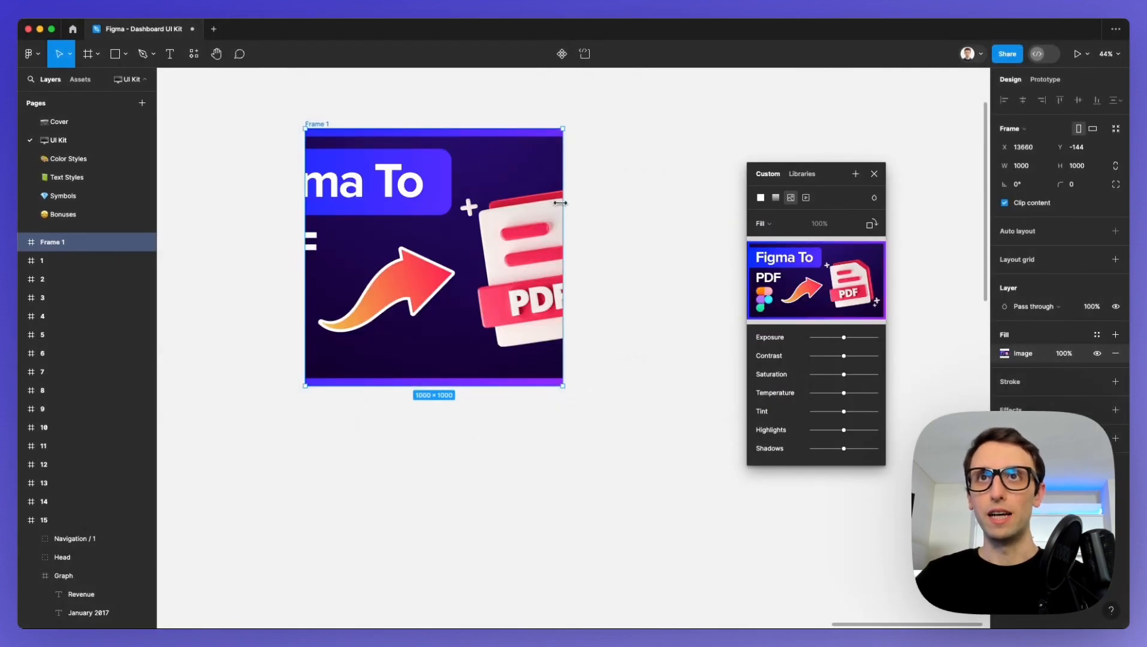
left_click_drag(561, 204, 767, 202)
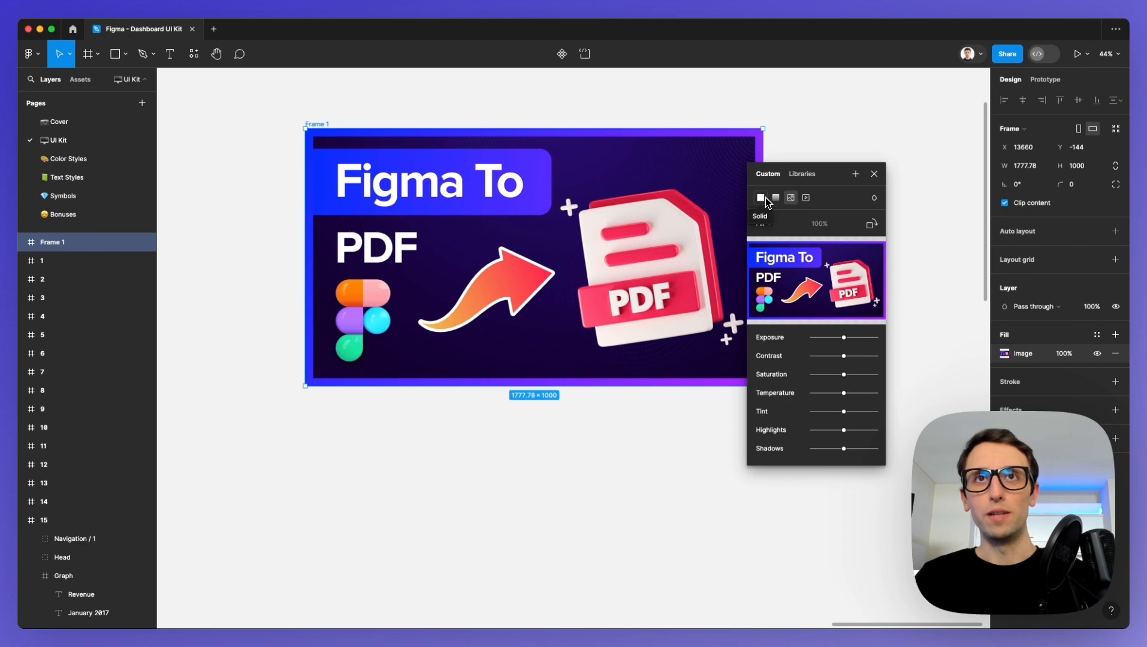
Draw a rectangle about 901 × 856 on the canvas below the image-filled frame.
scroll(488, 255, "down", 3)
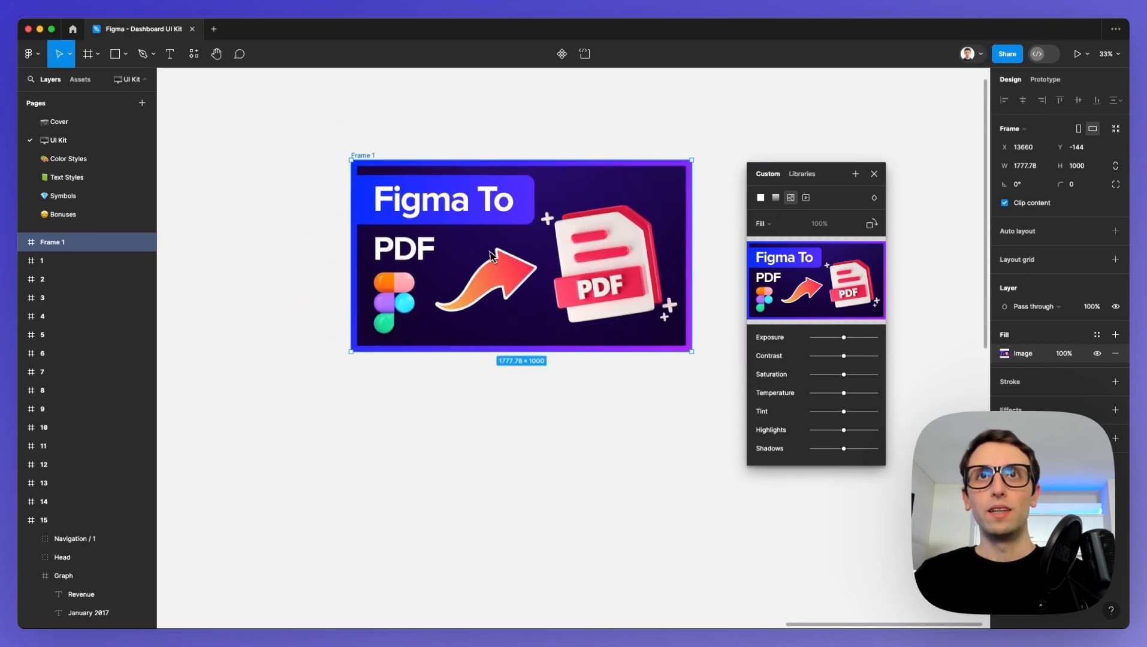
left_click(126, 60)
left_click(114, 86)
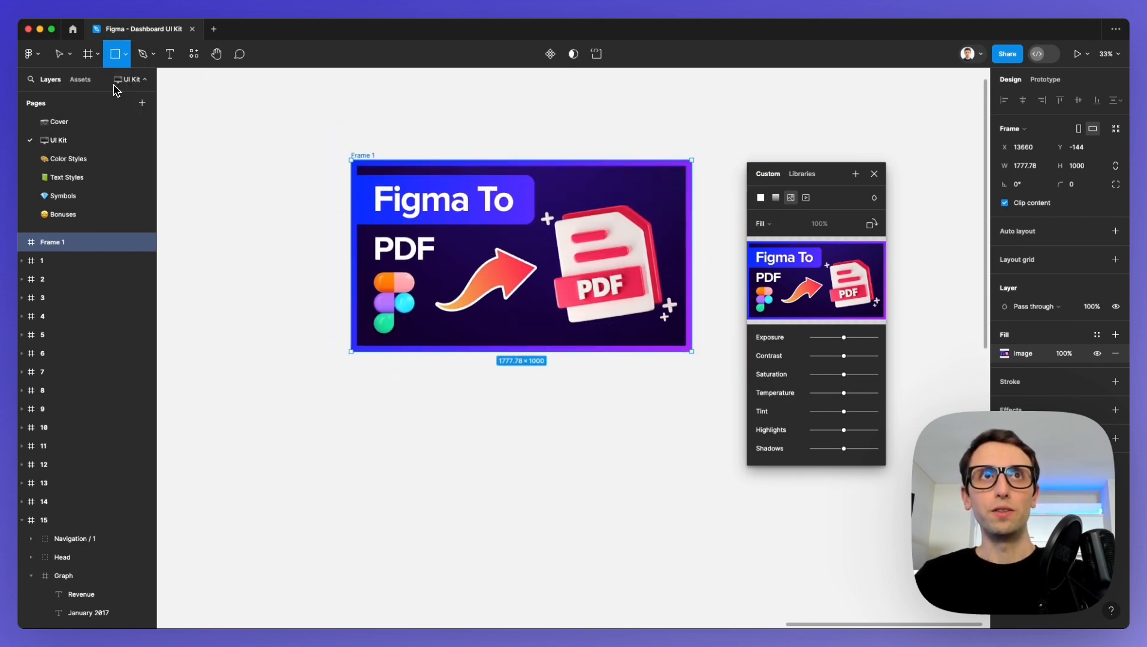
mouse_move(296, 394)
left_mouse_down()
mouse_move(491, 559)
mouse_move(469, 560)
left_mouse_up()
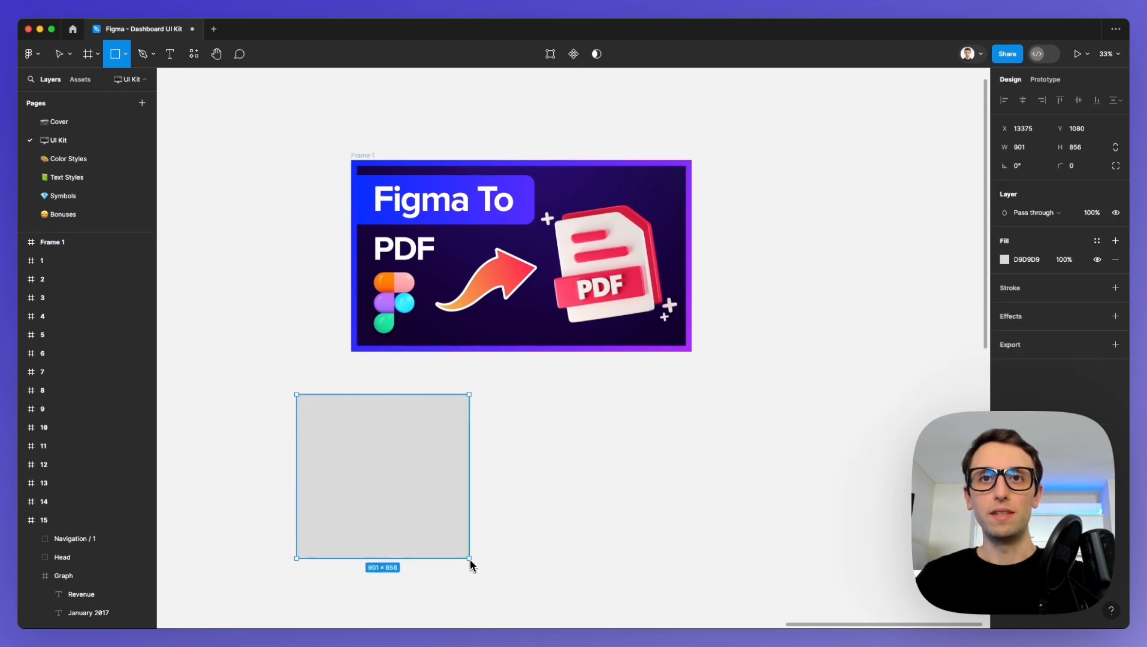
Draw a diagonal line about 904 long, rising to the right, beside the grey rectangle.
scroll(458, 530, "down", 3)
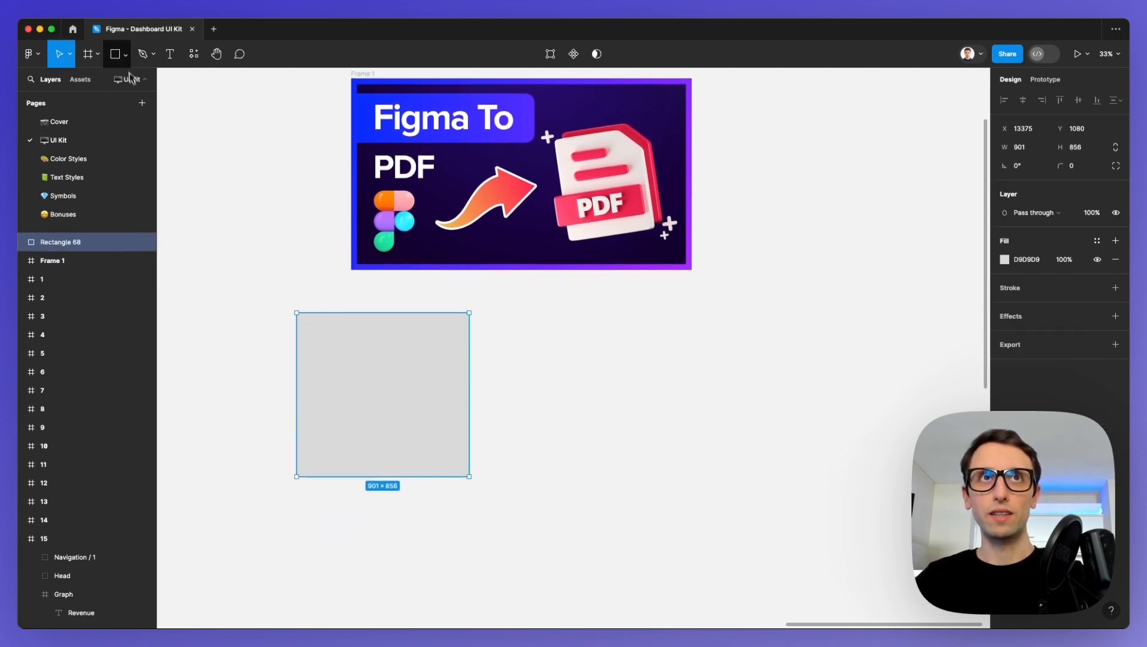
left_click(125, 54)
left_click(123, 95)
left_click_drag(507, 404, 646, 299)
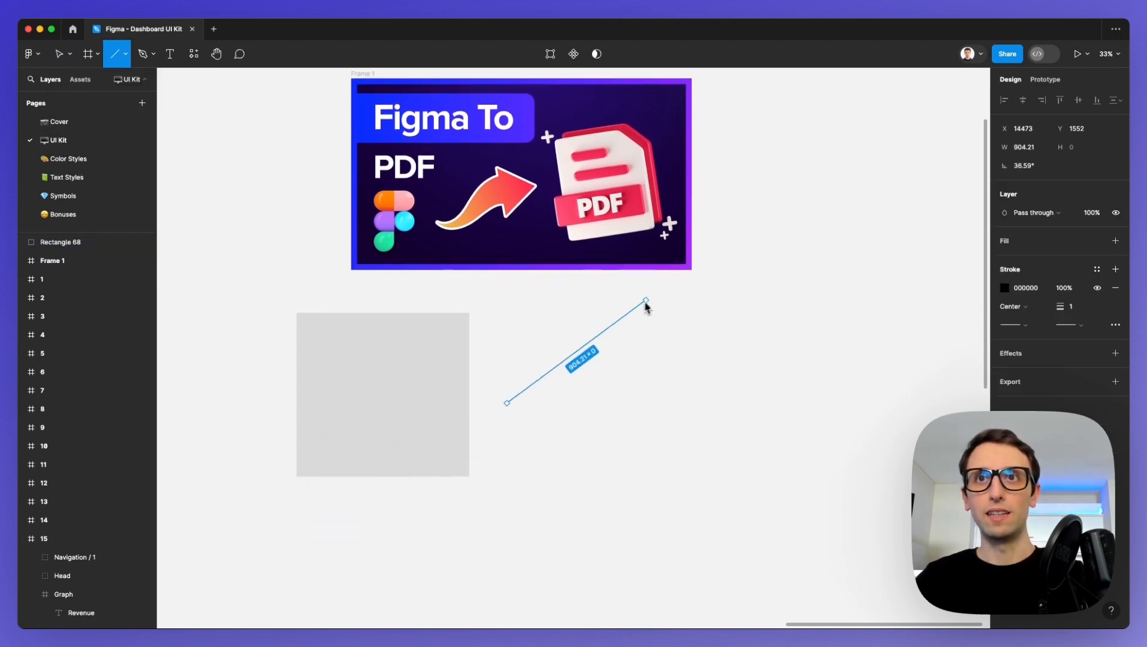
Draw a circle about 729 × 729 with the Ellipse tool to the right of the line.
left_click(117, 54)
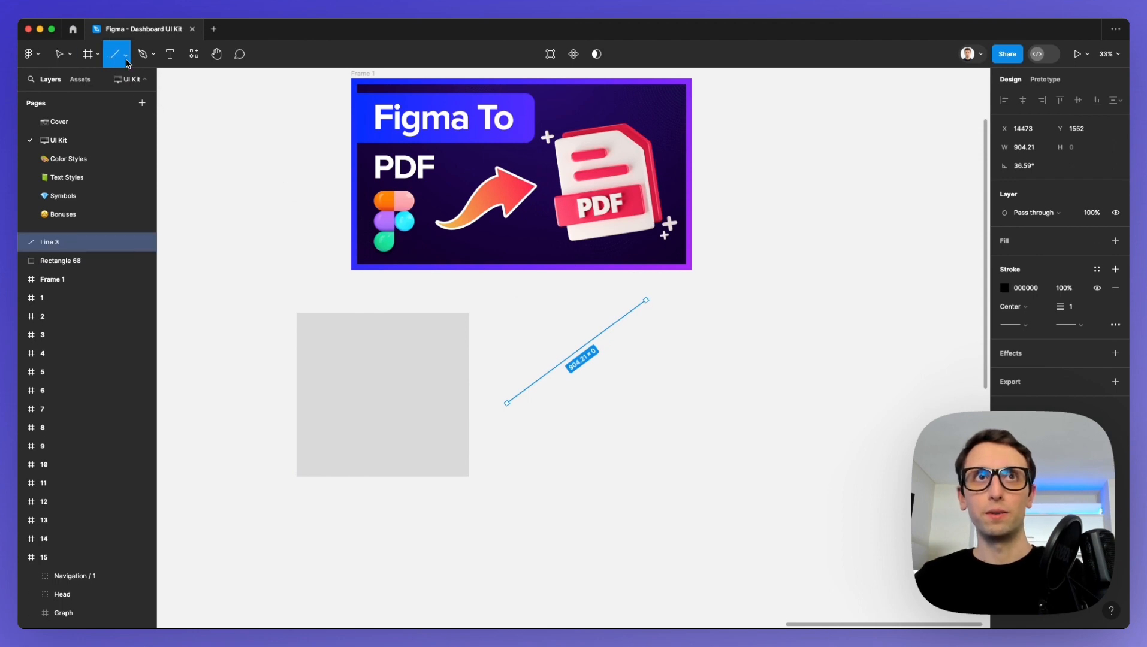
left_click(125, 54)
left_click(129, 127)
left_click_drag(646, 372, 779, 479)
scroll(587, 378, "down", 2)
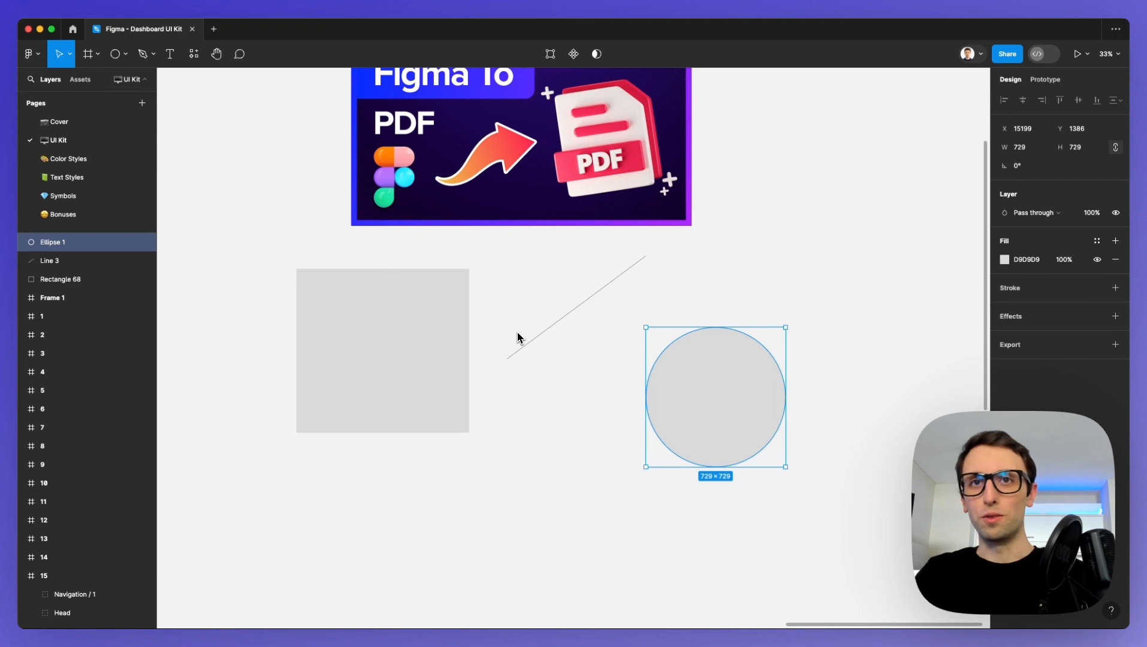
left_click(124, 55)
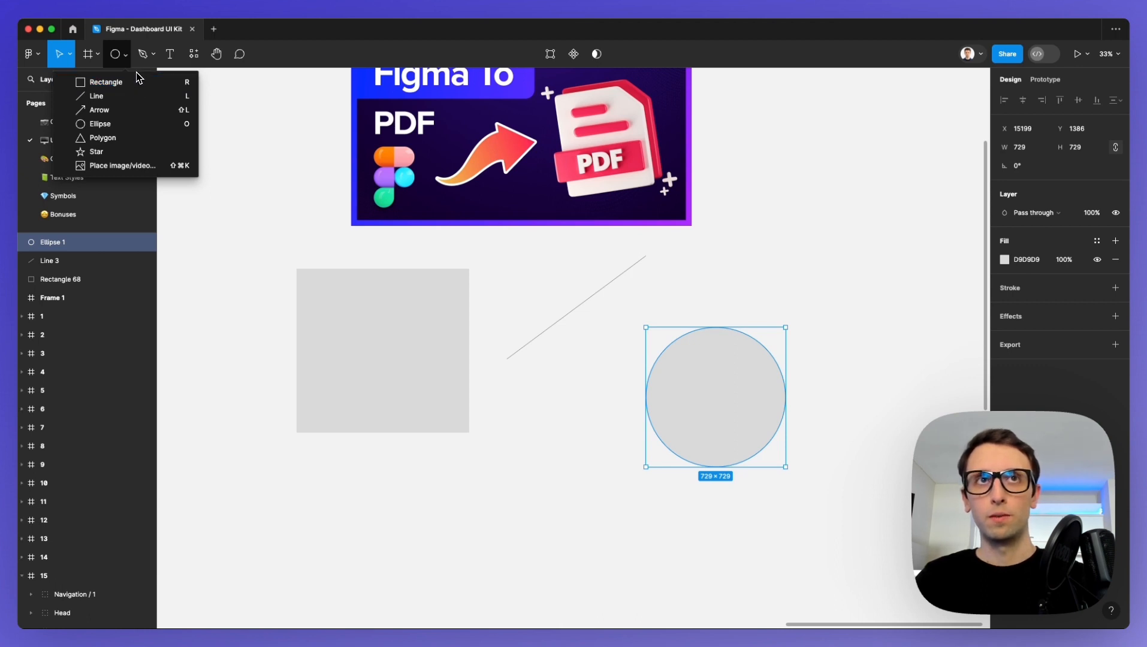
left_click(137, 77)
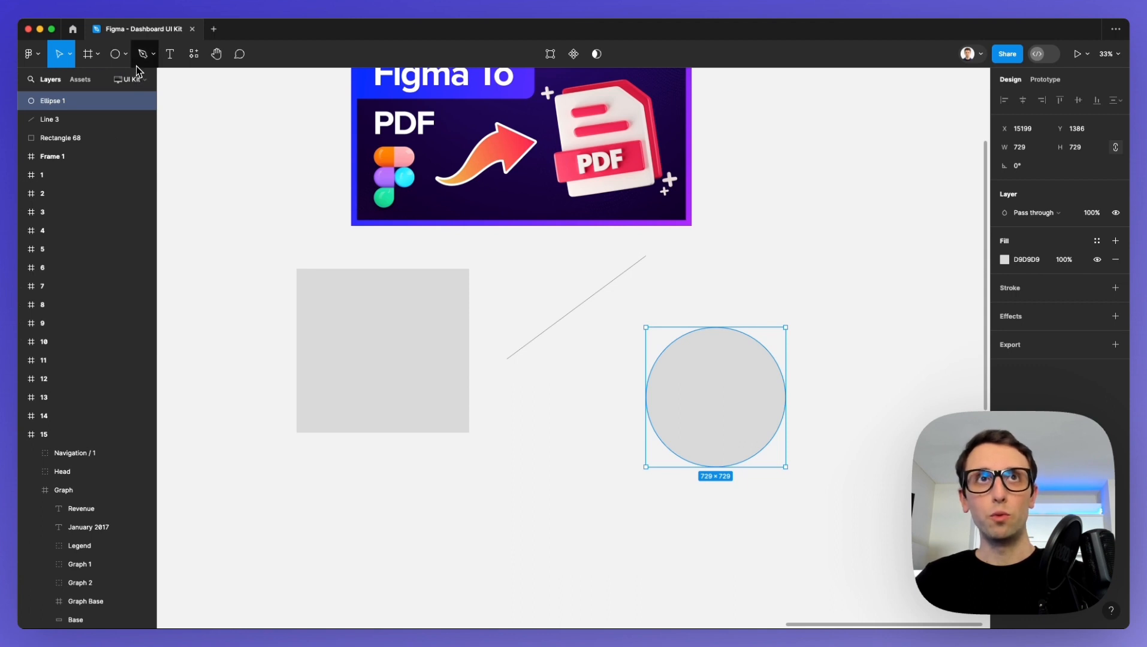
Draw a closed curved shape about 1353 × 1036 with the Pen tool right of the frame and add a solid fill to it.
left_click(144, 55)
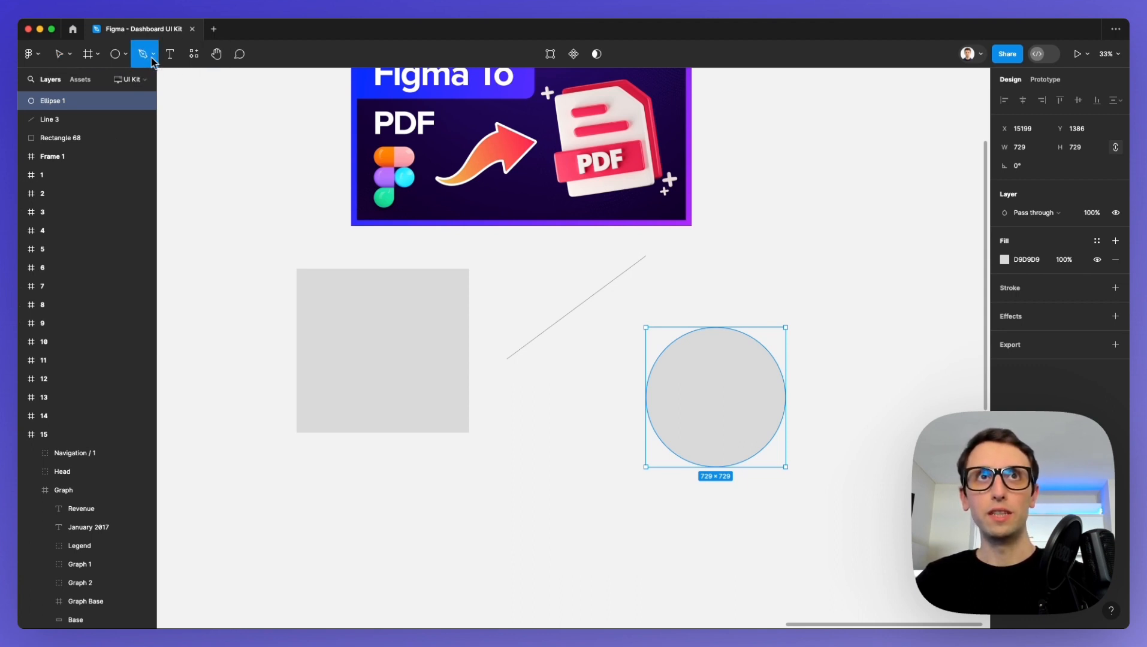
scroll(502, 167, "right", 10)
left_click(509, 151)
left_click(535, 142)
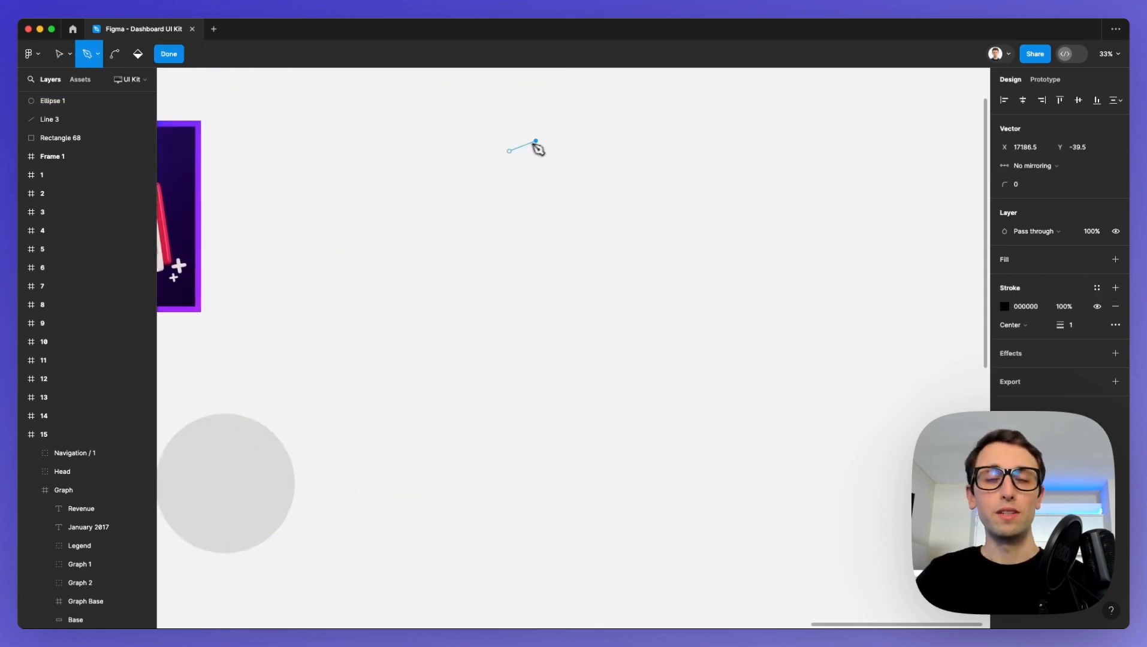
left_click_drag(443, 175, 431, 244)
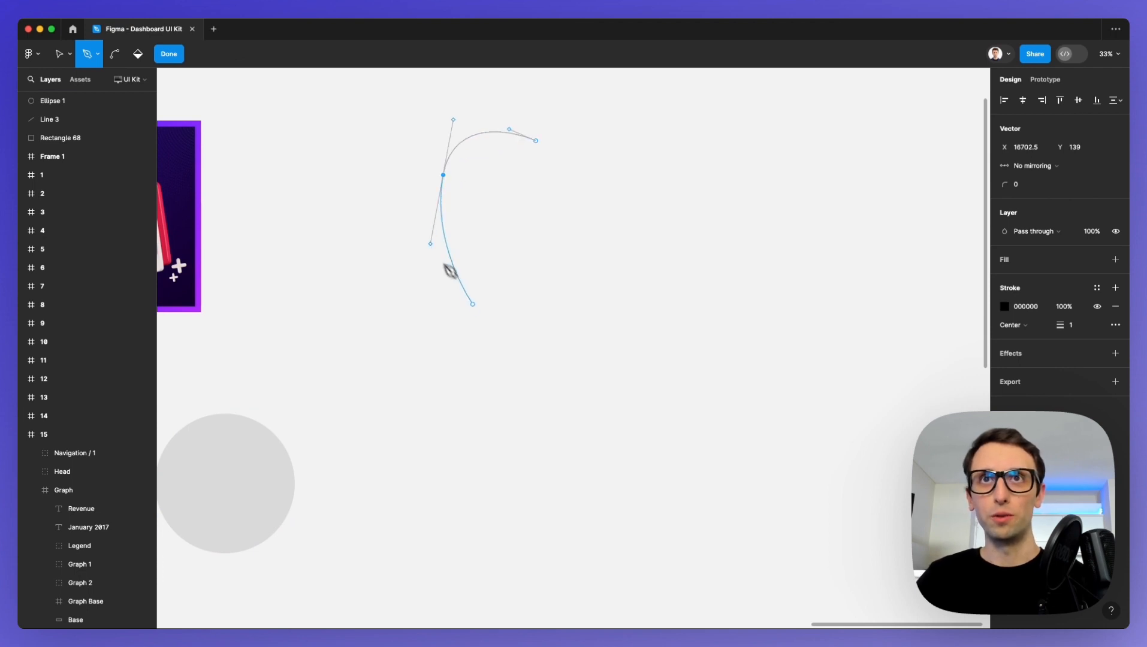
left_click_drag(503, 330, 607, 330)
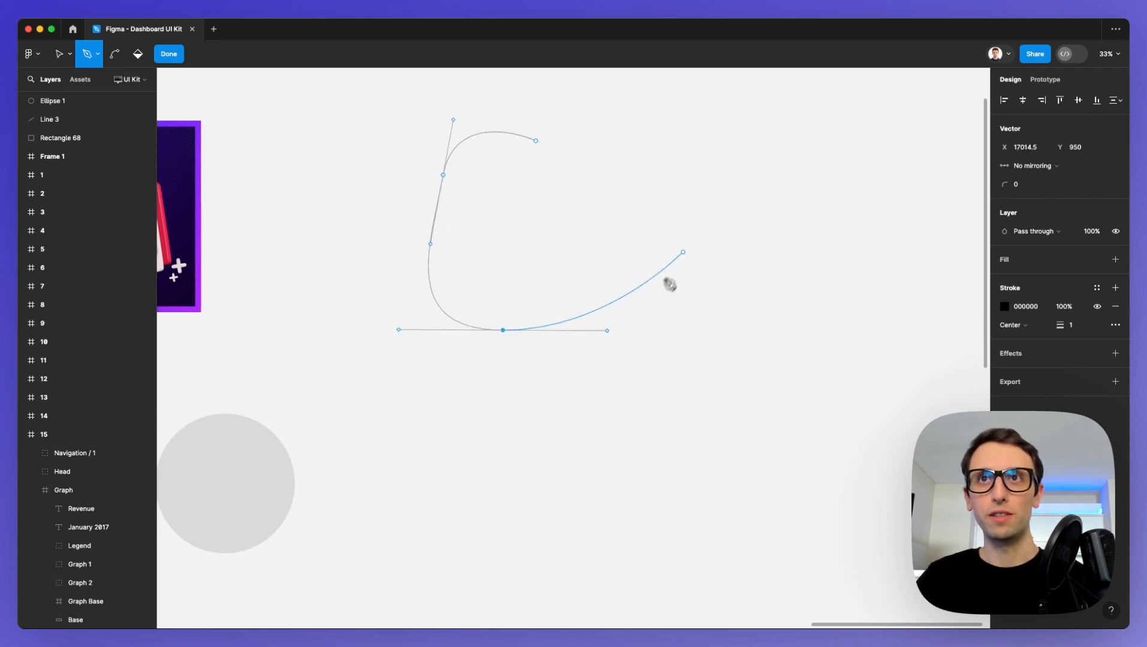
left_click_drag(683, 251, 712, 170)
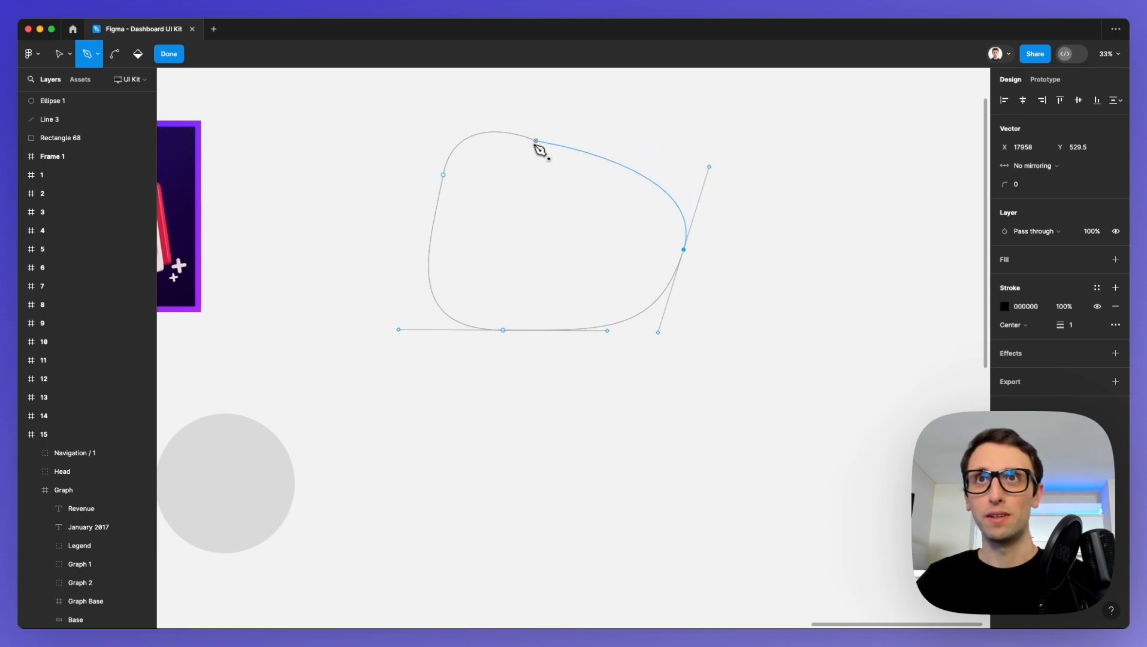
left_click_drag(536, 141, 468, 126)
key("Escape")
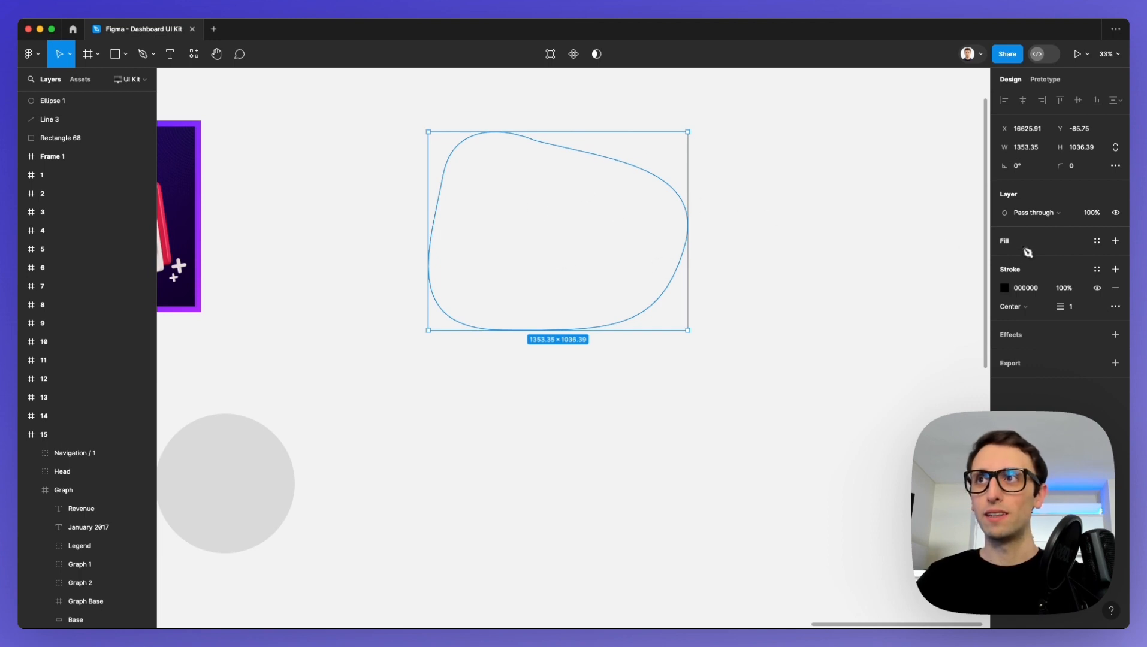
left_click(1115, 241)
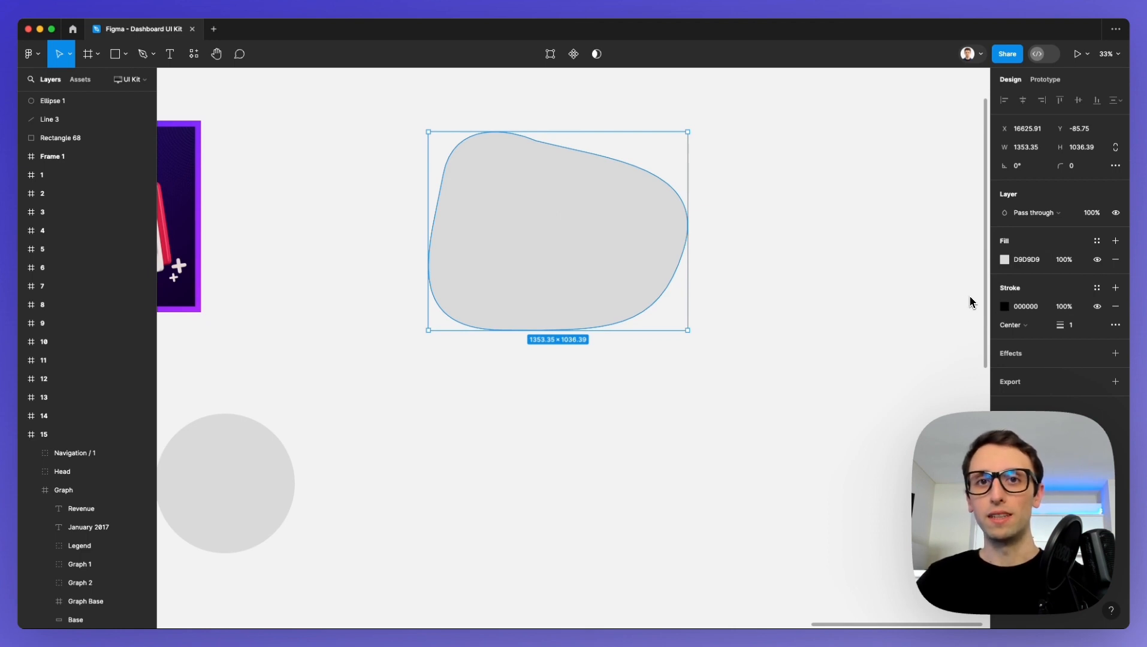
left_click(1076, 329)
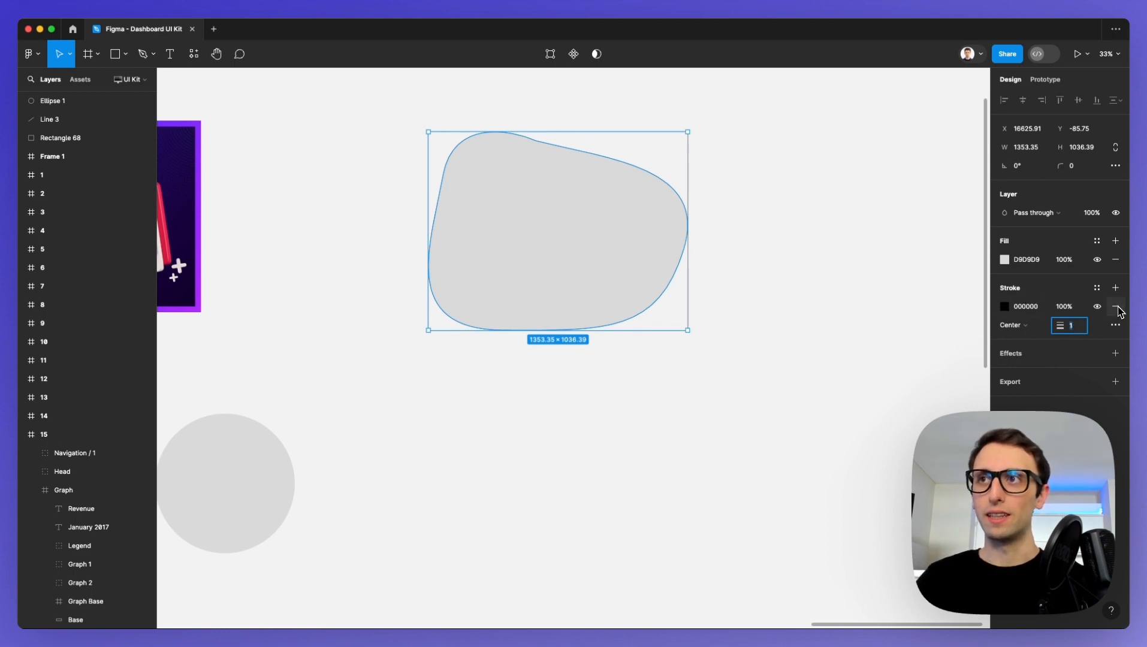
Add a stroke to the grey circle and set its weight to 10.
scroll(596, 409, "left", 4)
scroll(589, 407, "down", 3)
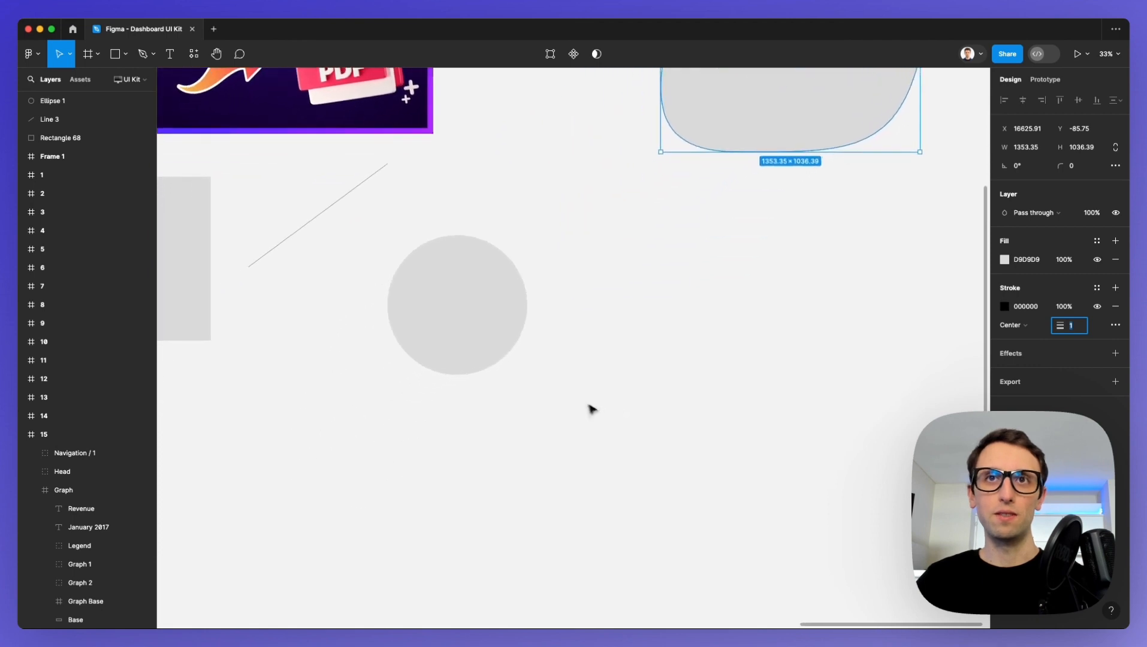
scroll(416, 288, "up", 4)
scroll(417, 291, "up", 3)
left_click(503, 318)
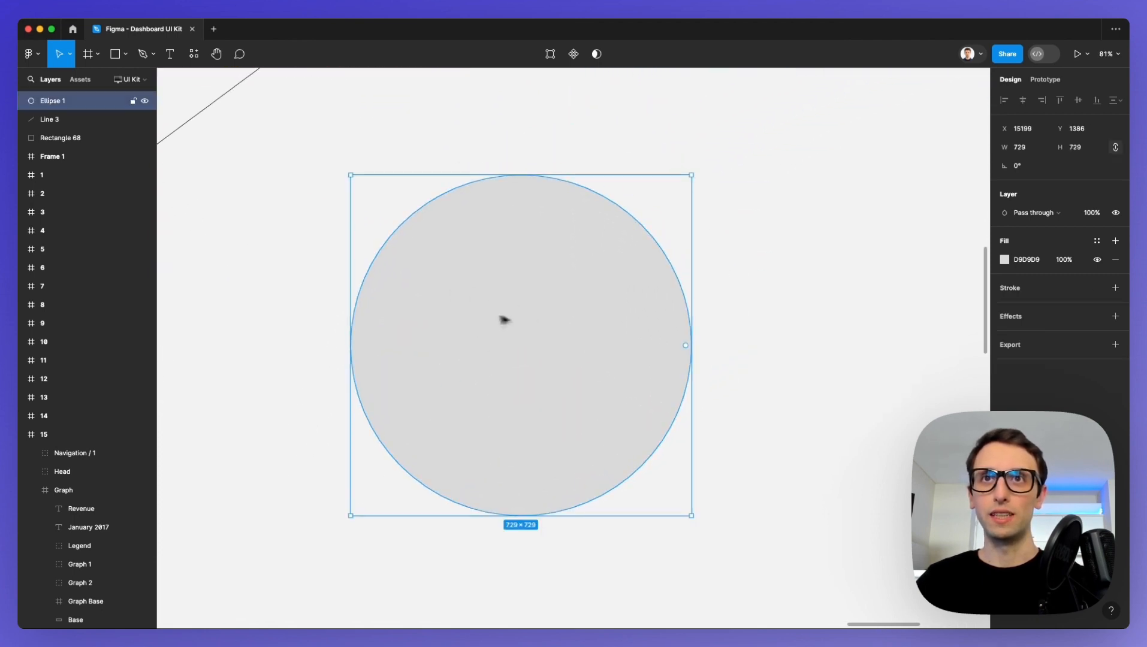
scroll(507, 291, "left", 1)
scroll(507, 291, "down", 1)
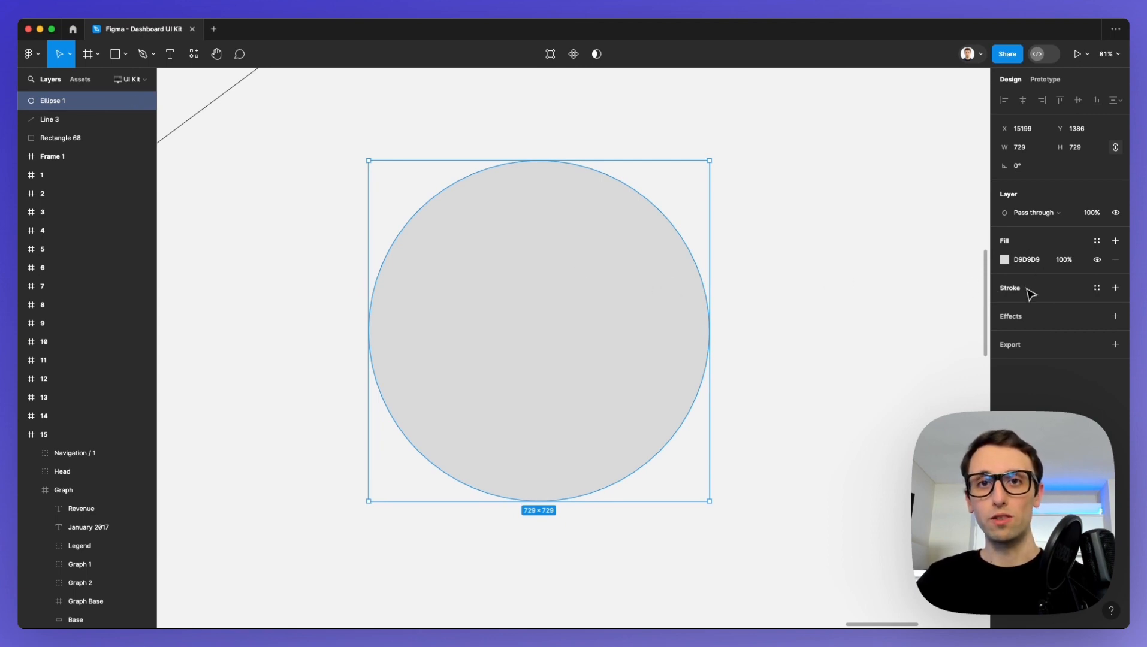
left_click(1116, 288)
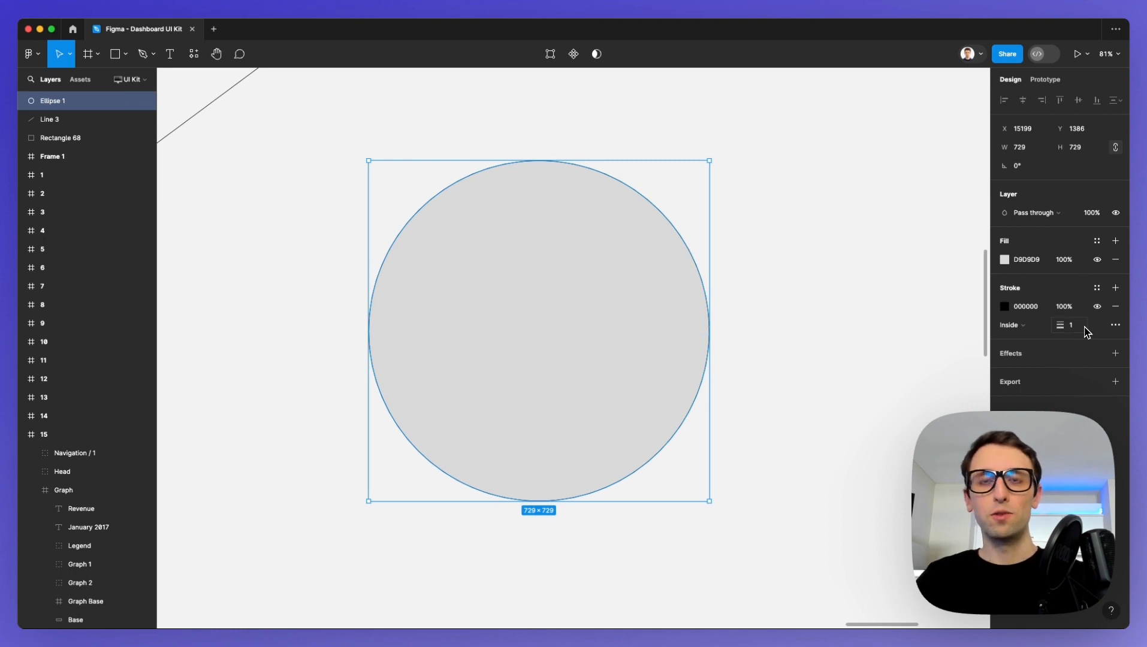
left_click(1085, 329)
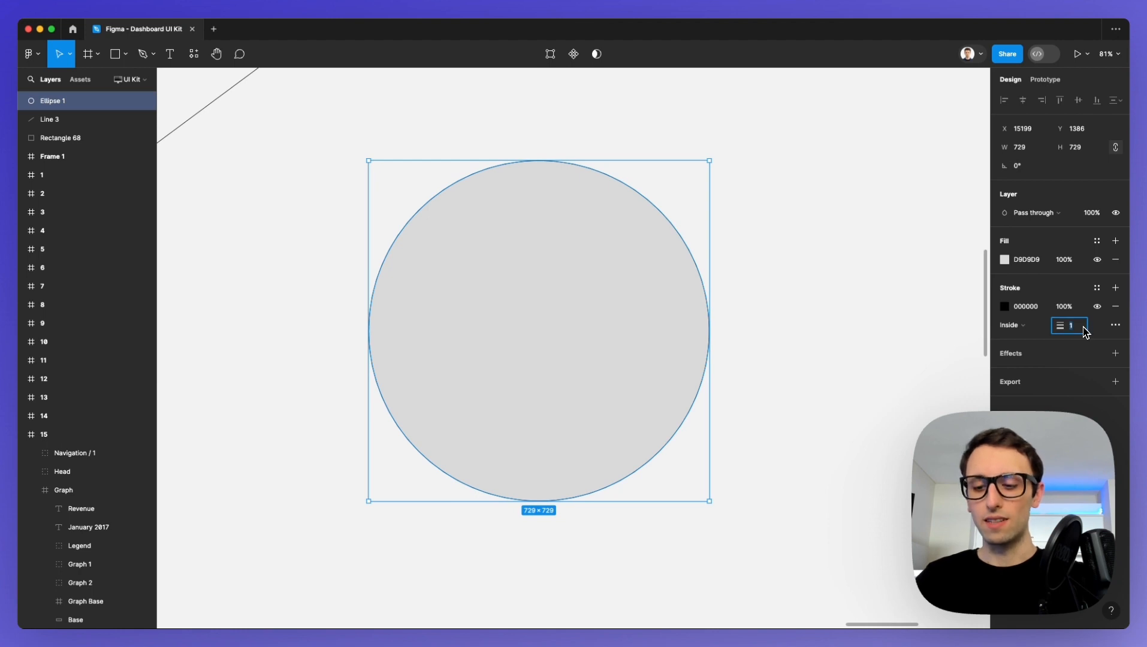
type("10")
key("Return")
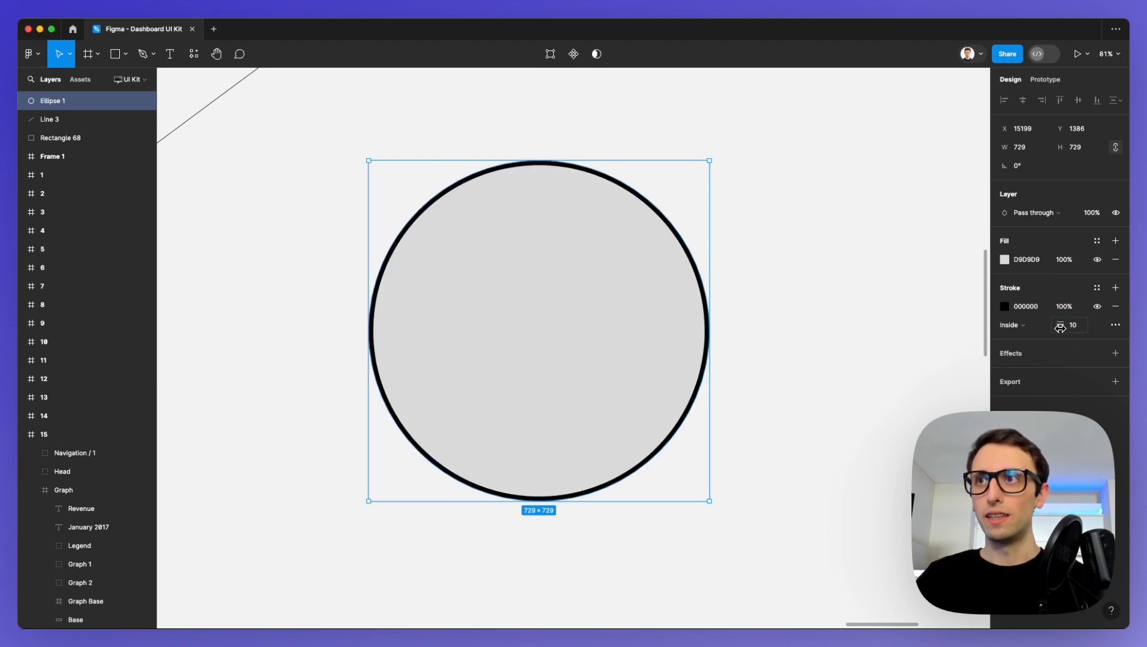
Increase the circle's stroke weight to 50 and change the stroke's alignment to Outside.
mouse_move(1060, 327)
left_mouse_down()
mouse_move(1079, 327)
mouse_move(24, 326)
mouse_move(1118, 325)
mouse_move(24, 323)
mouse_move(1073, 325)
mouse_move(1036, 315)
left_mouse_up()
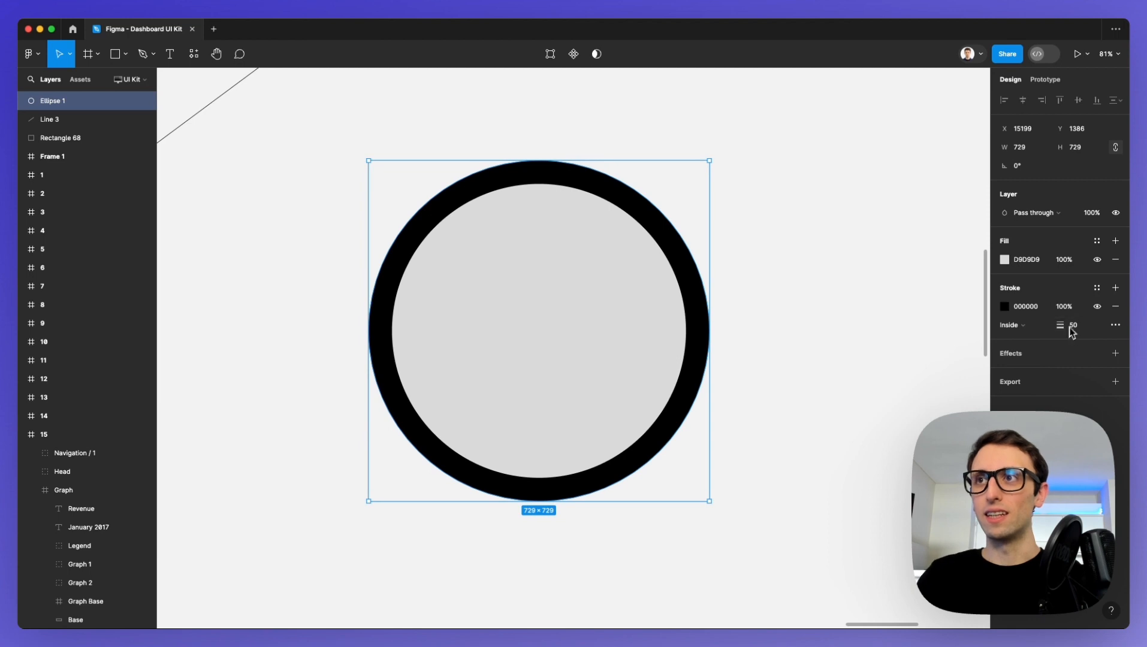
left_click(1026, 327)
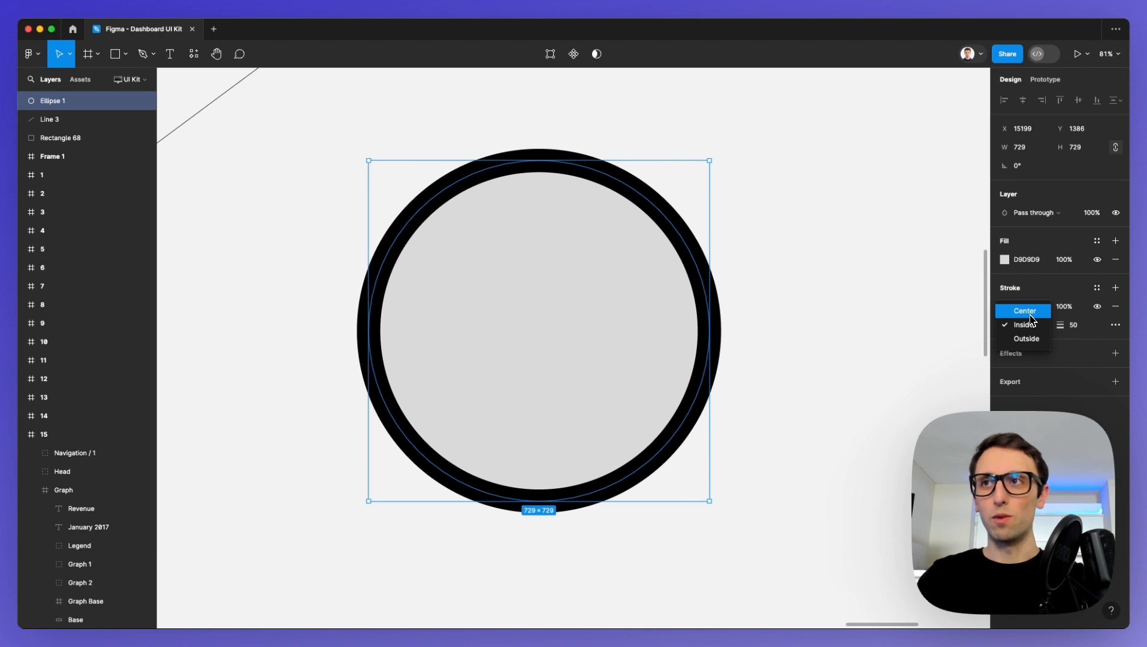
left_click(1033, 344)
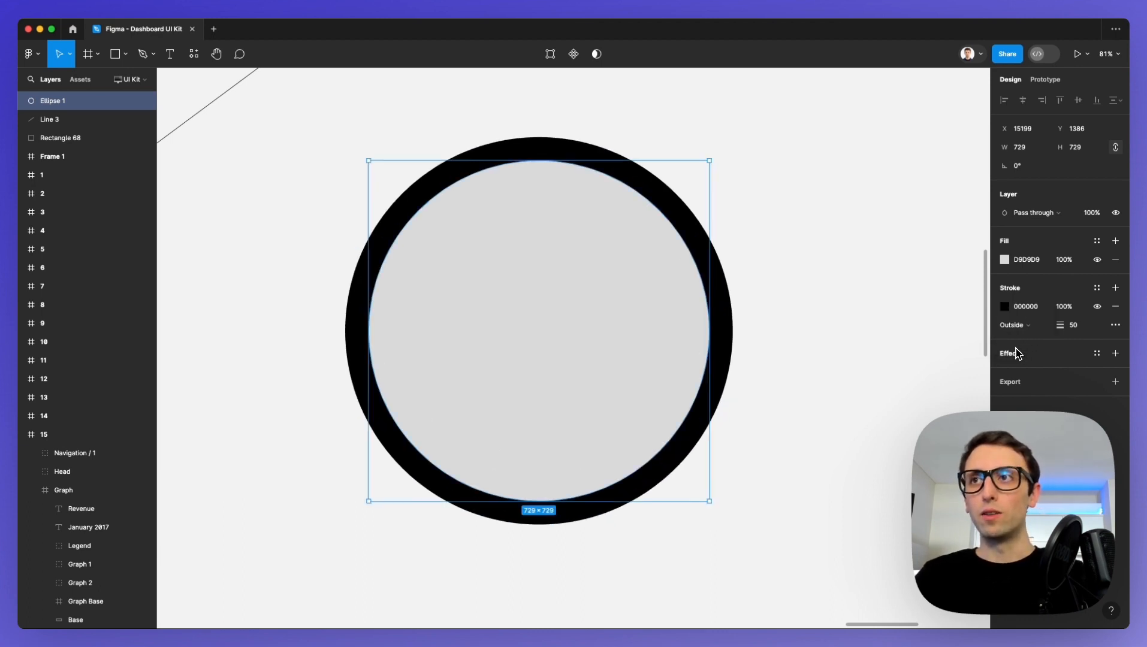
Change the circle's stroke colour to the muted blue 8894BD.
left_click(1005, 307)
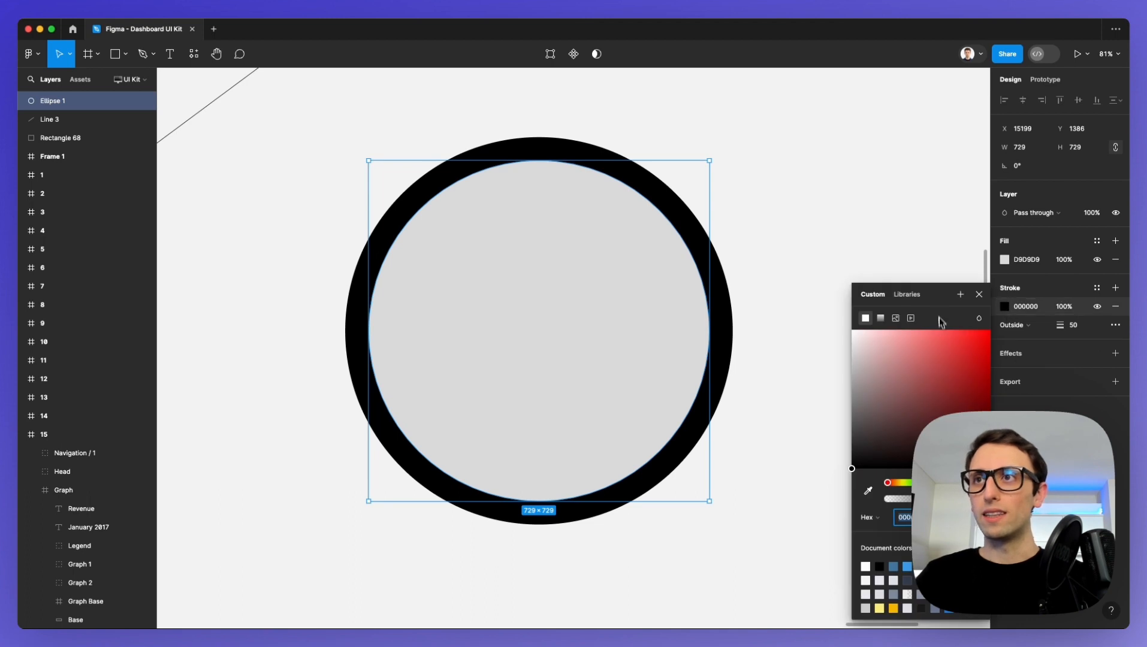
left_click_drag(939, 321, 893, 126)
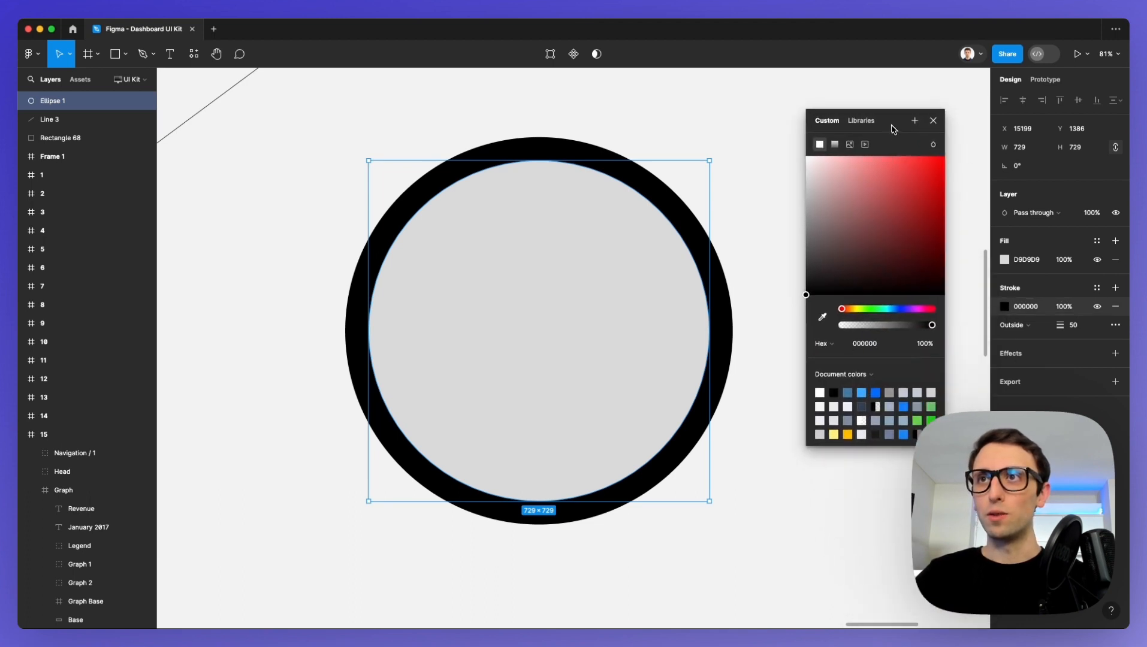
left_click(897, 308)
left_click(858, 238)
mouse_move(858, 238)
left_mouse_down()
mouse_move(831, 157)
mouse_move(864, 214)
mouse_move(845, 193)
left_mouse_up()
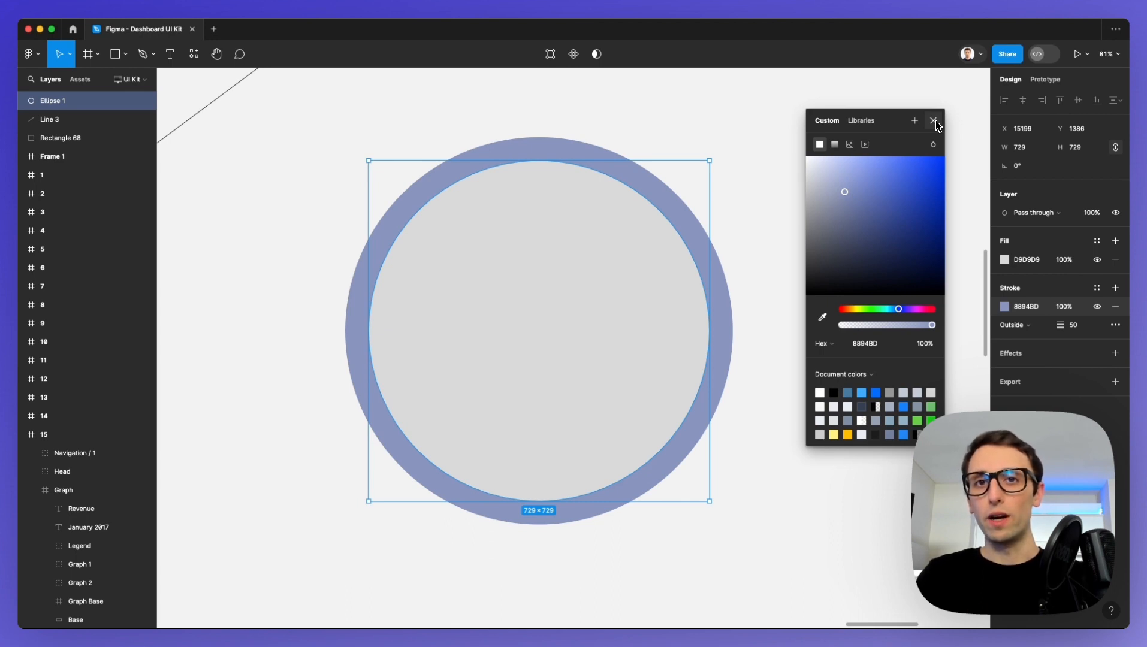
Try a linear gradient on the circle's stroke and return to the solid colour.
left_click(834, 145)
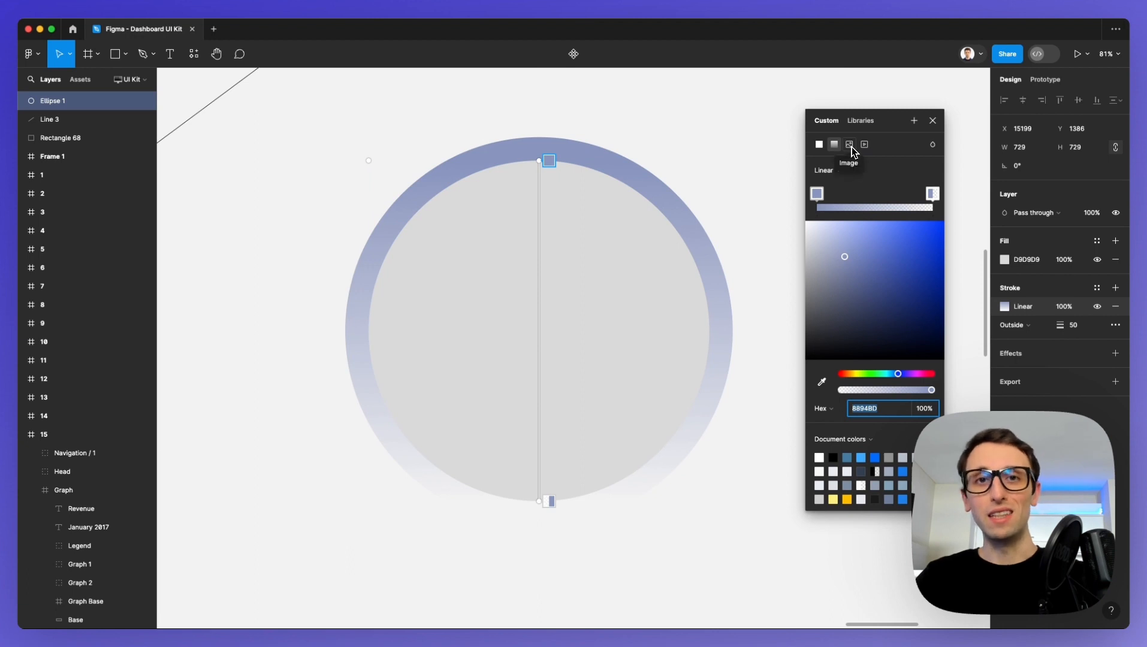
key("ctrl+z")
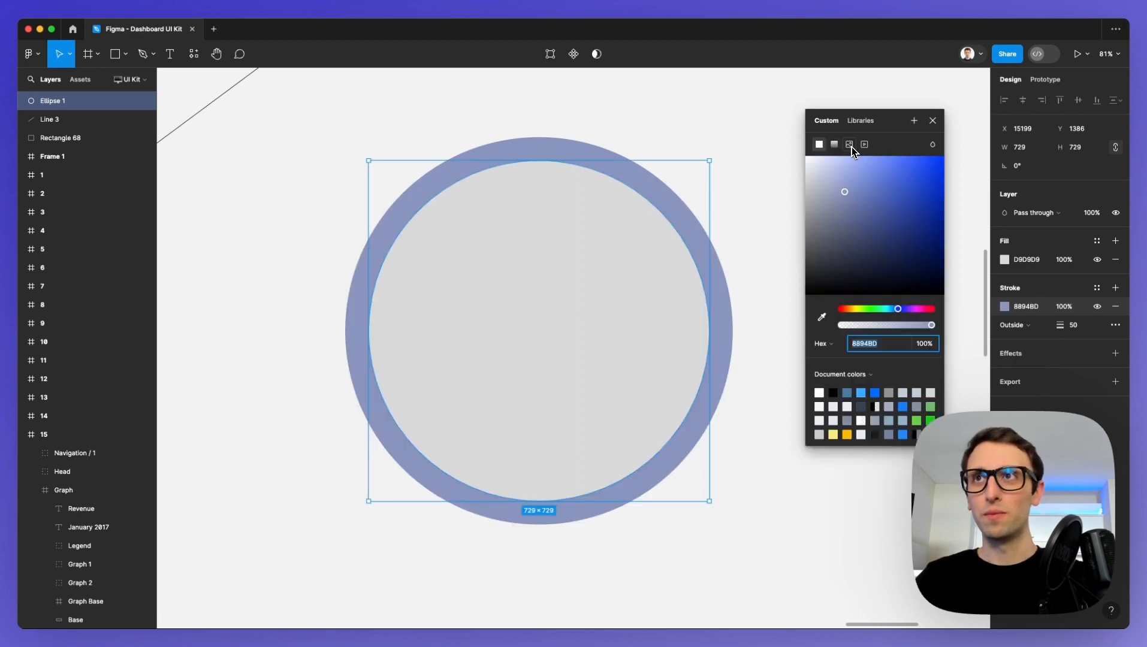
left_click(933, 121)
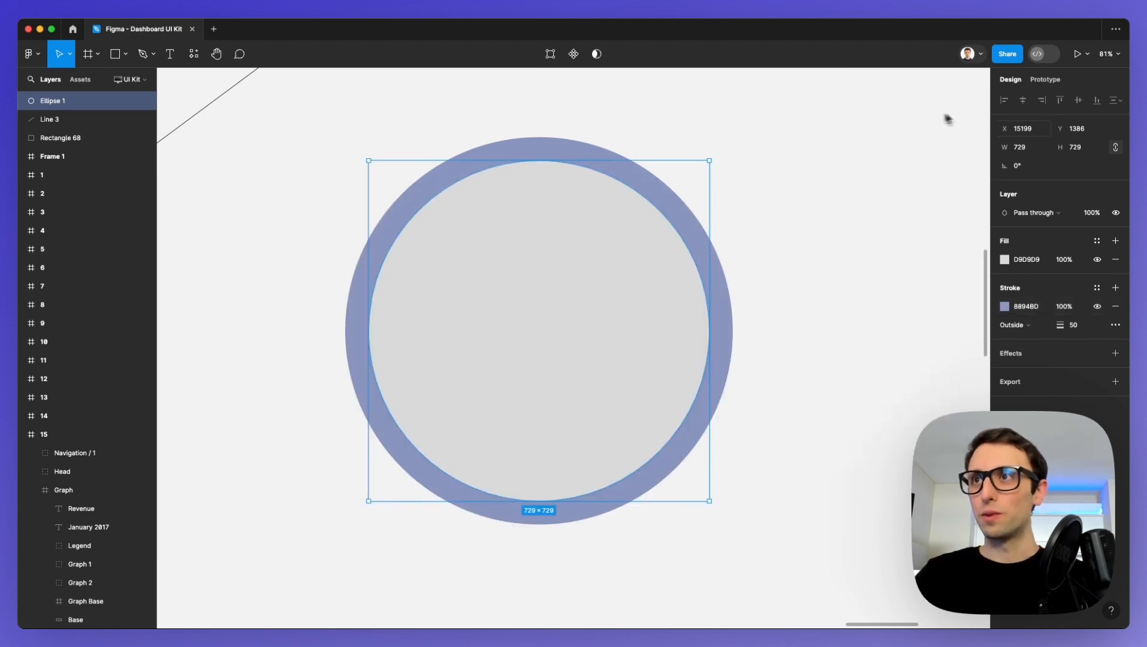
Add a drop shadow effect to the circle and raise its blur to about 57.3.
left_click(1037, 355)
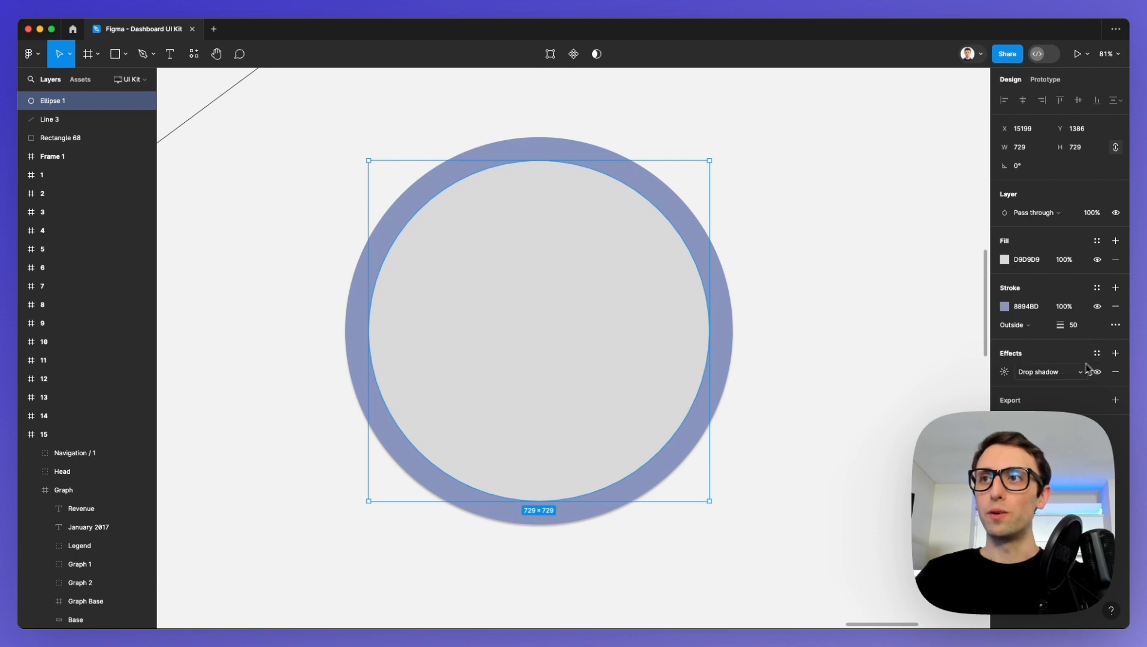
left_click(1005, 372)
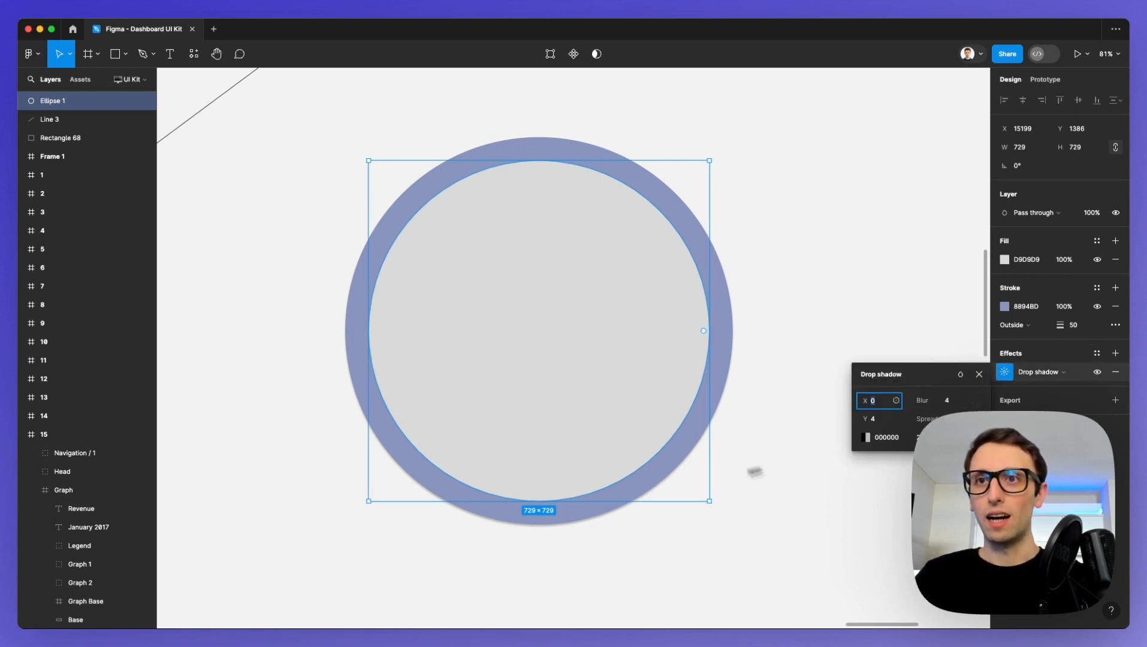
scroll(614, 512, "up", 5)
scroll(604, 513, "down", 3)
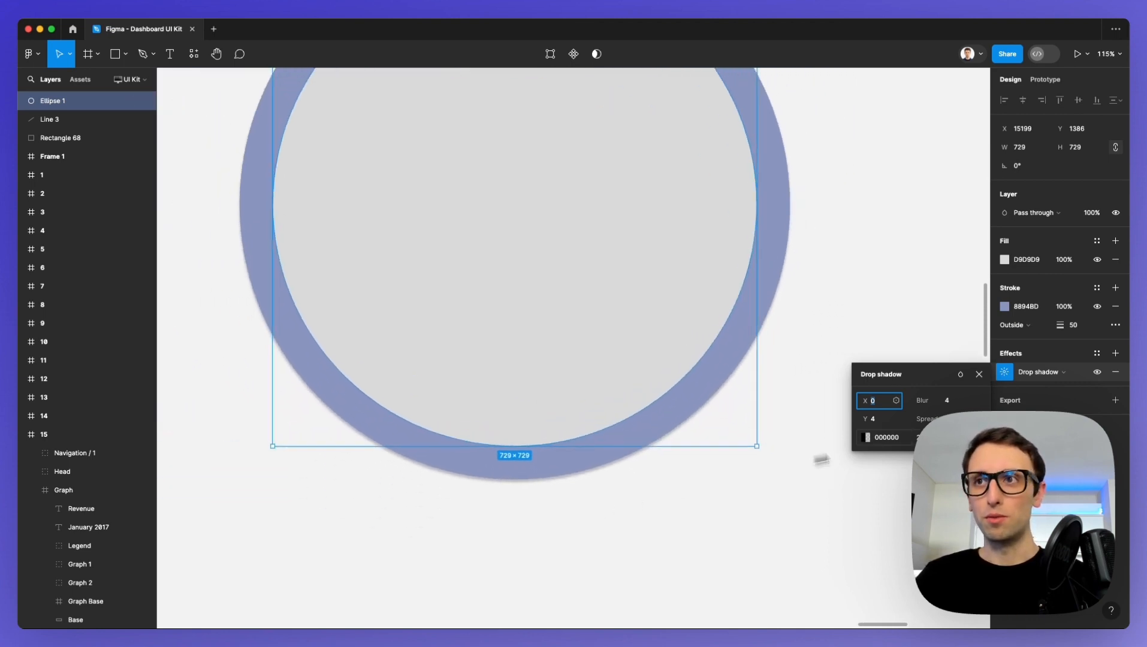
left_click_drag(920, 401, 409, 384)
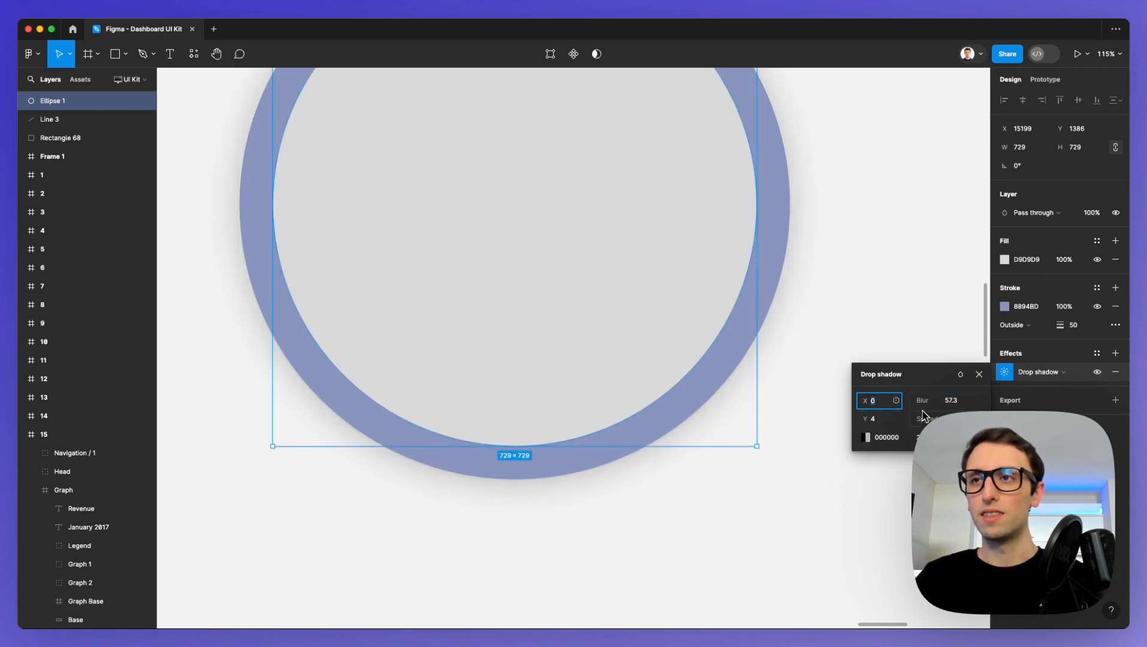
Raise the opacity of the circle's black drop shadow to 100%.
left_click(927, 437)
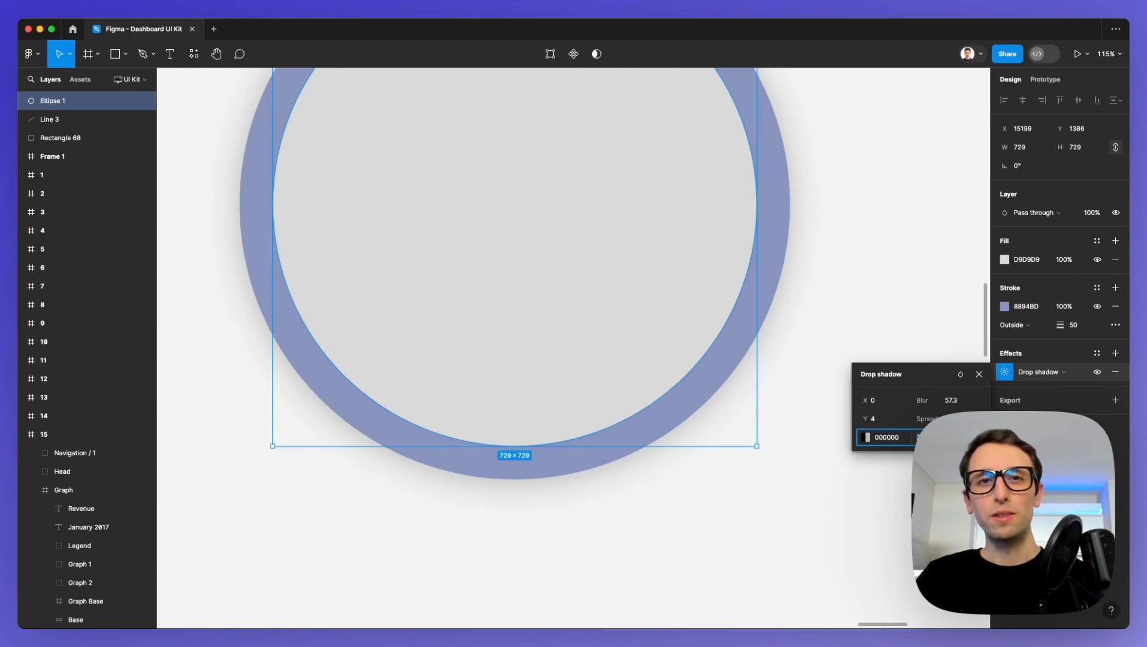
left_click(866, 440)
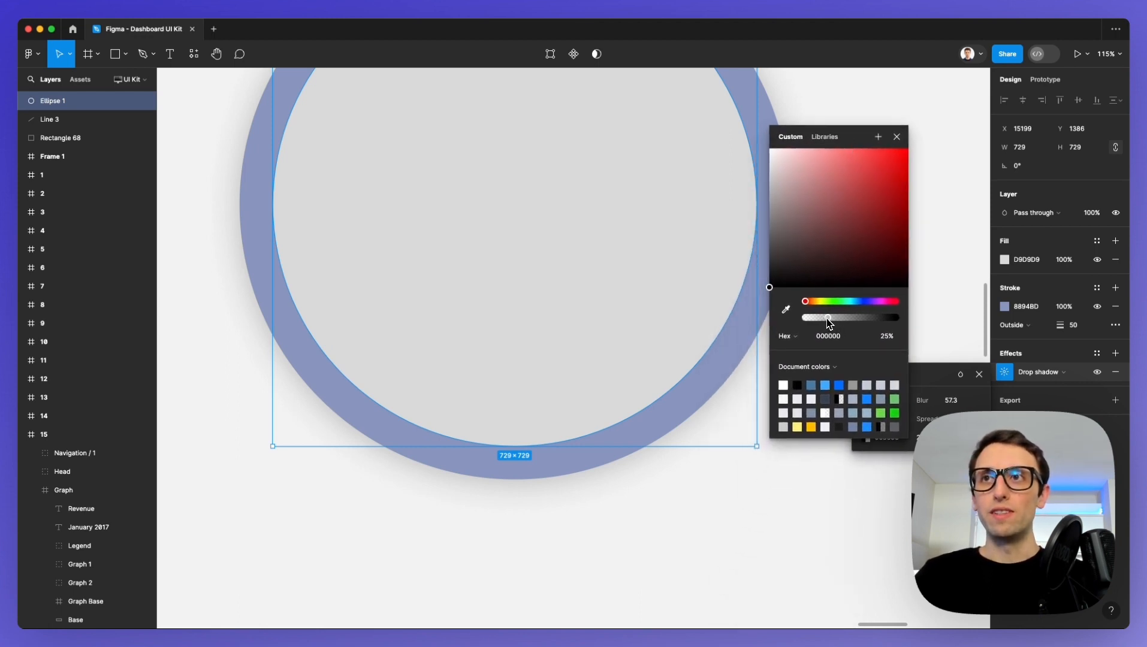
left_click_drag(830, 322, 898, 322)
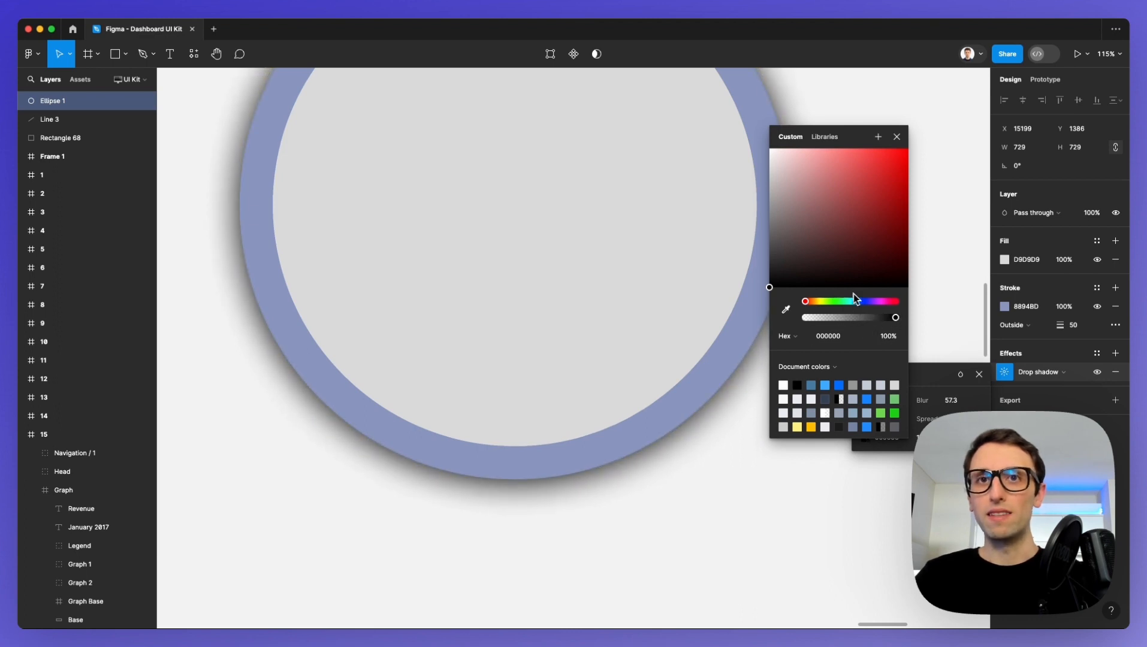
scroll(644, 391, "down", 5)
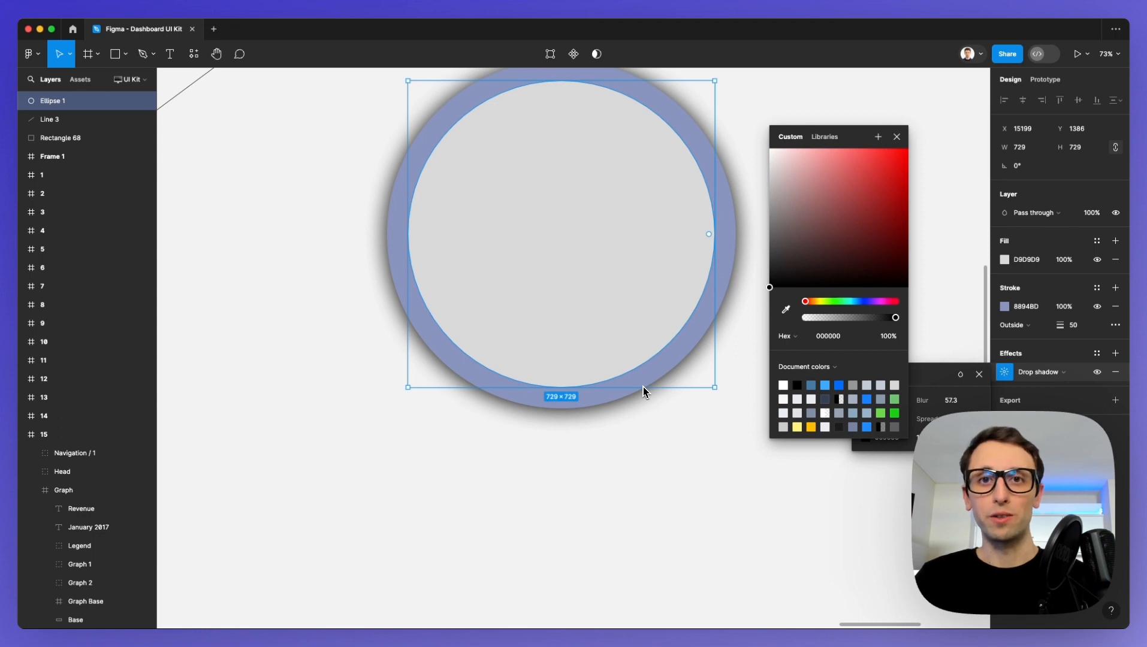
scroll(643, 387, "up", 3)
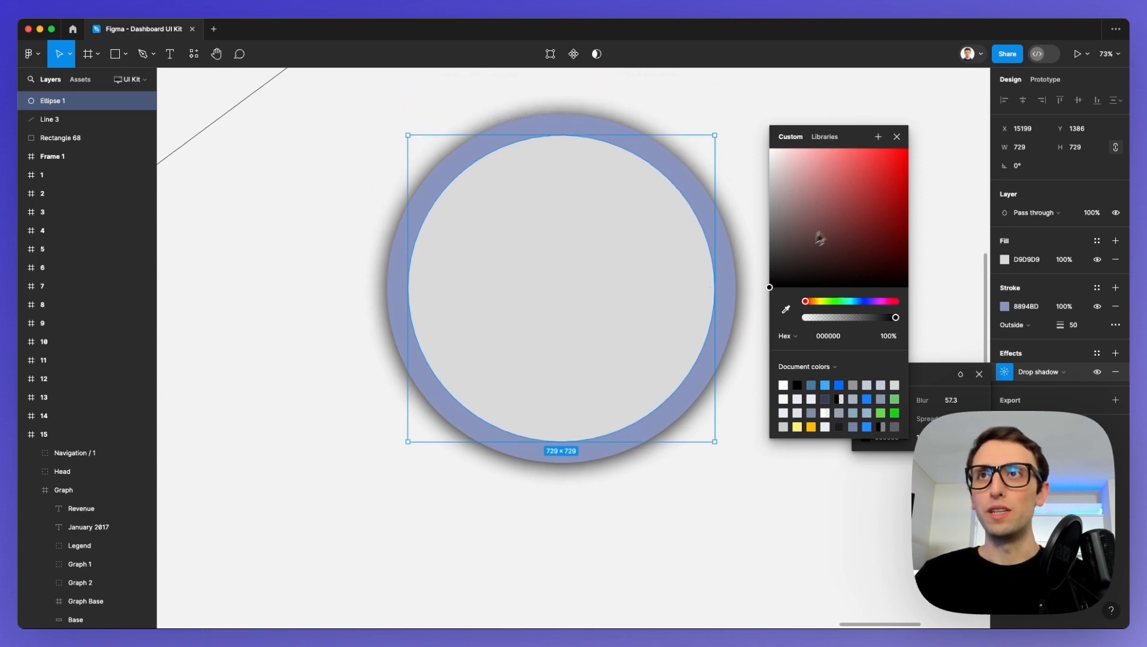
left_click(896, 138)
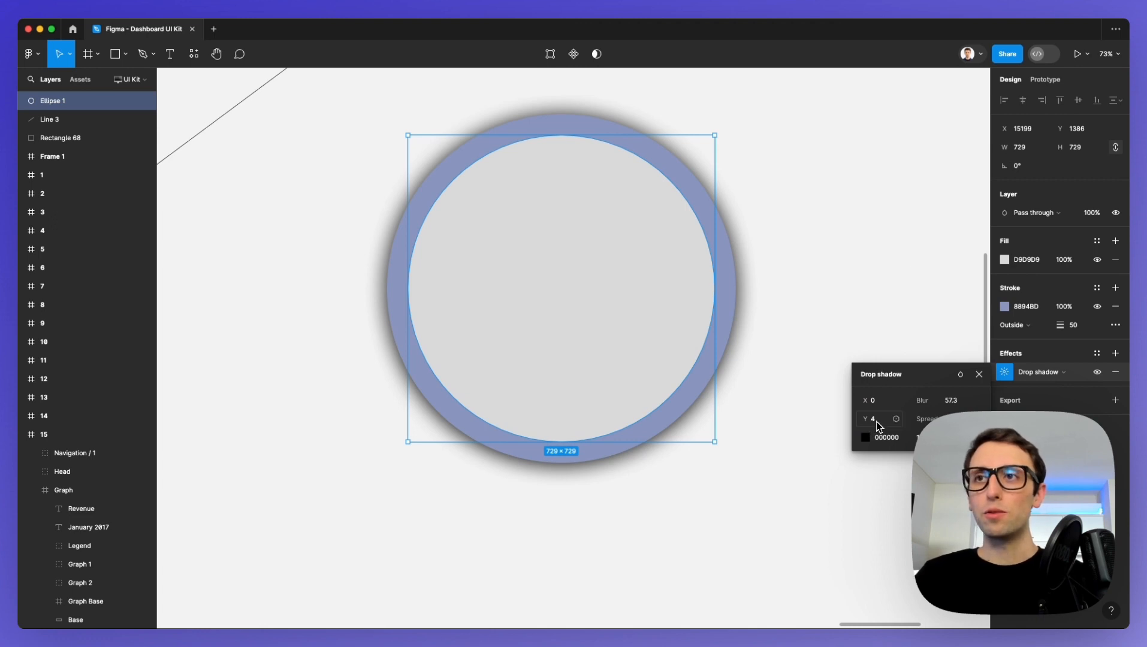
Offset the circle's drop shadow to about X 34 and Y 83.
left_click_drag(868, 419, 102, 413)
left_click_drag(954, 394, 926, 382)
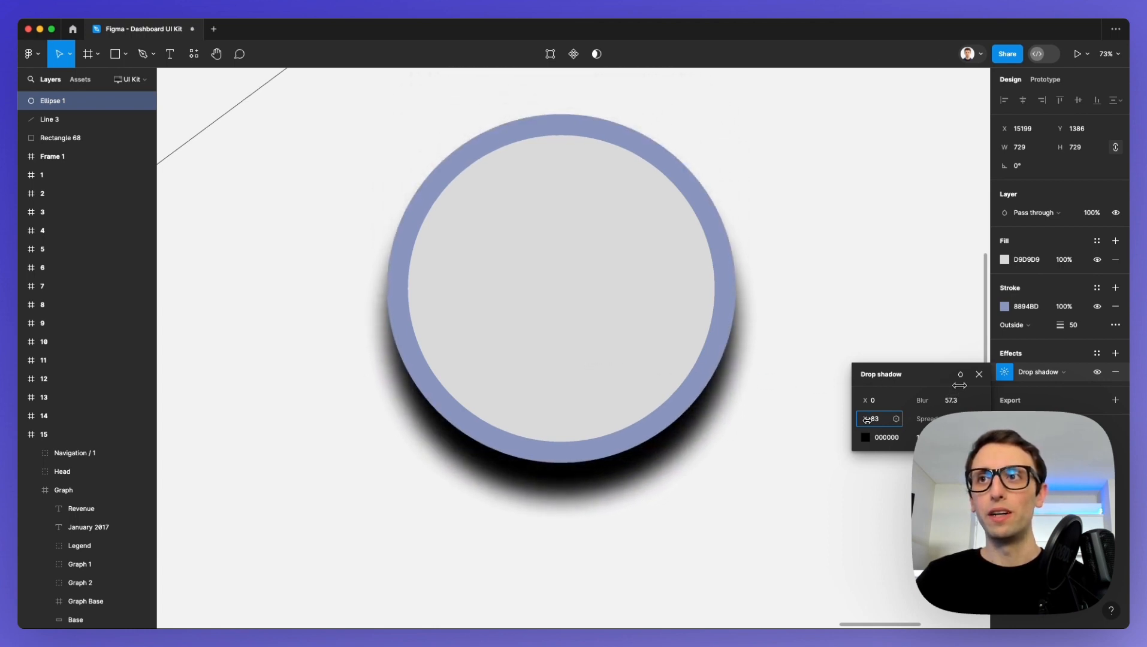
left_click_drag(864, 400, 696, 396)
scroll(568, 364, "down", 5)
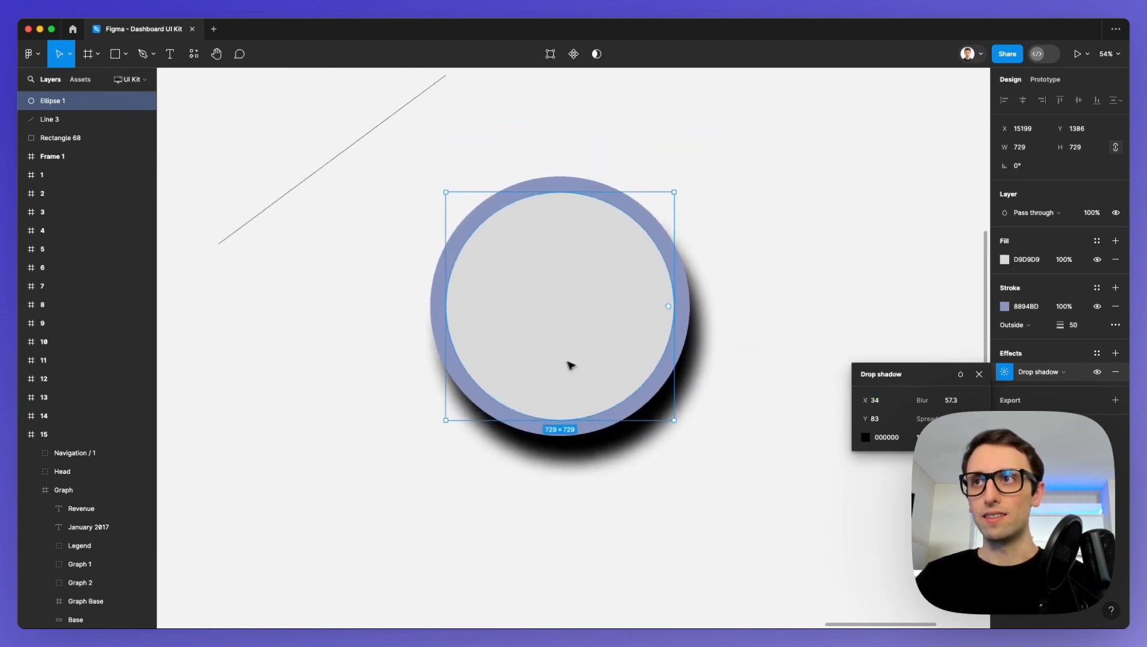
left_click(706, 365)
left_click(574, 331)
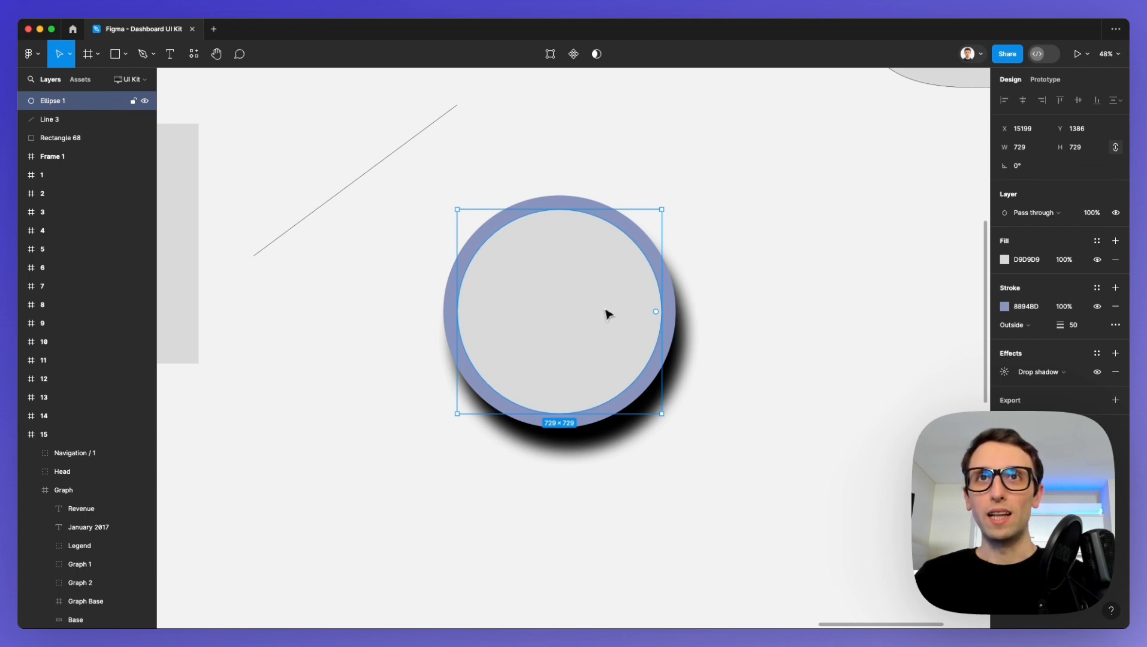
Select the Figma To PDF image frame and add an export setting to it.
scroll(608, 312, "down", 5)
left_click(686, 320)
scroll(665, 306, "left", 2)
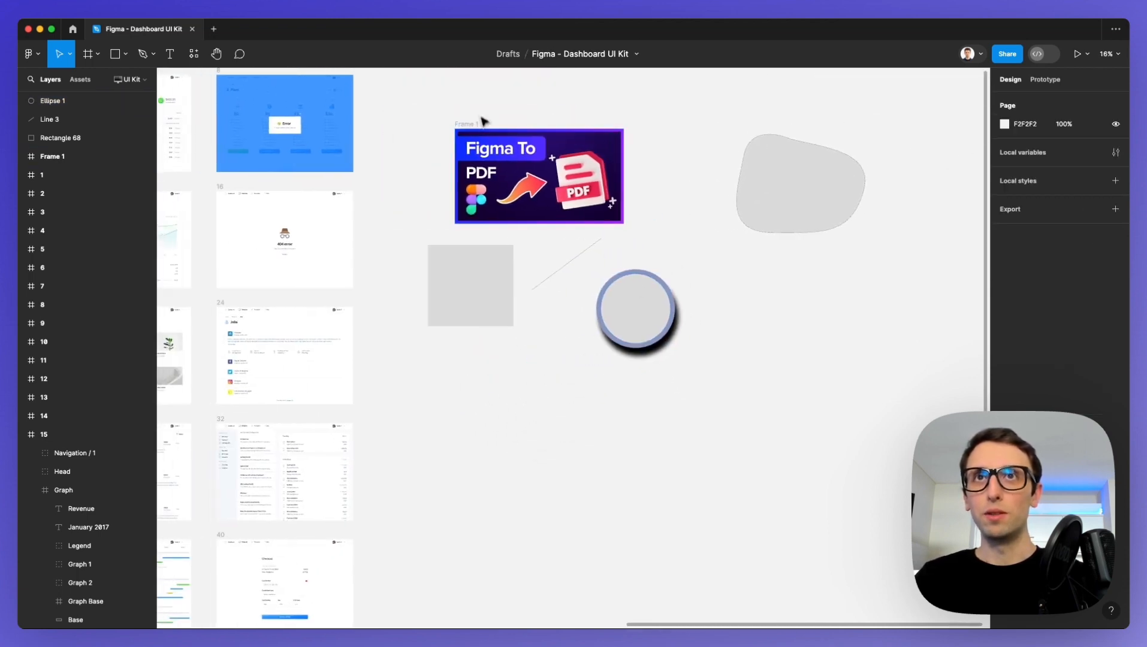
scroll(477, 117, "up", 4)
left_click(445, 148)
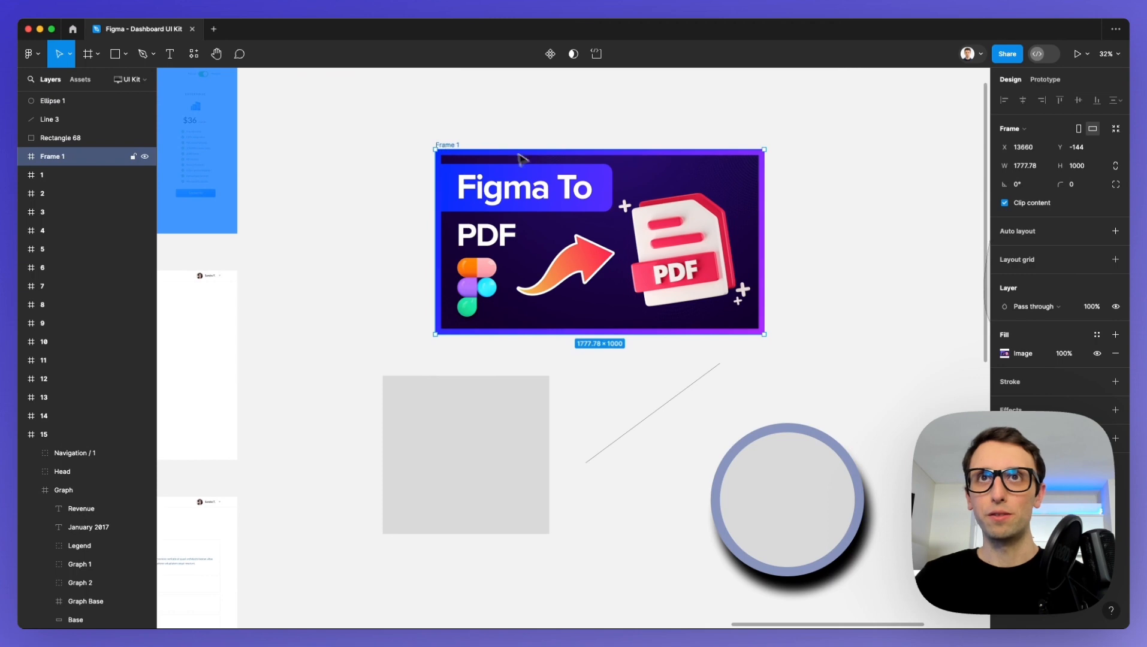
scroll(521, 156, "up", 2)
scroll(528, 155, "right", 3)
scroll(527, 155, "up", 1)
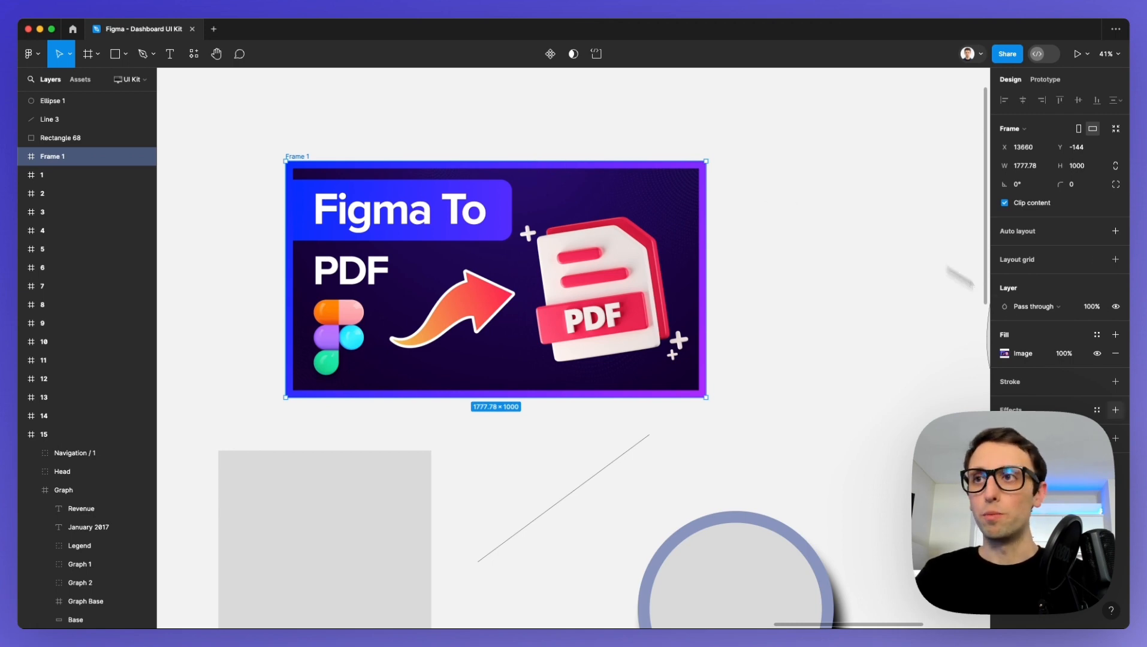
left_click(1115, 439)
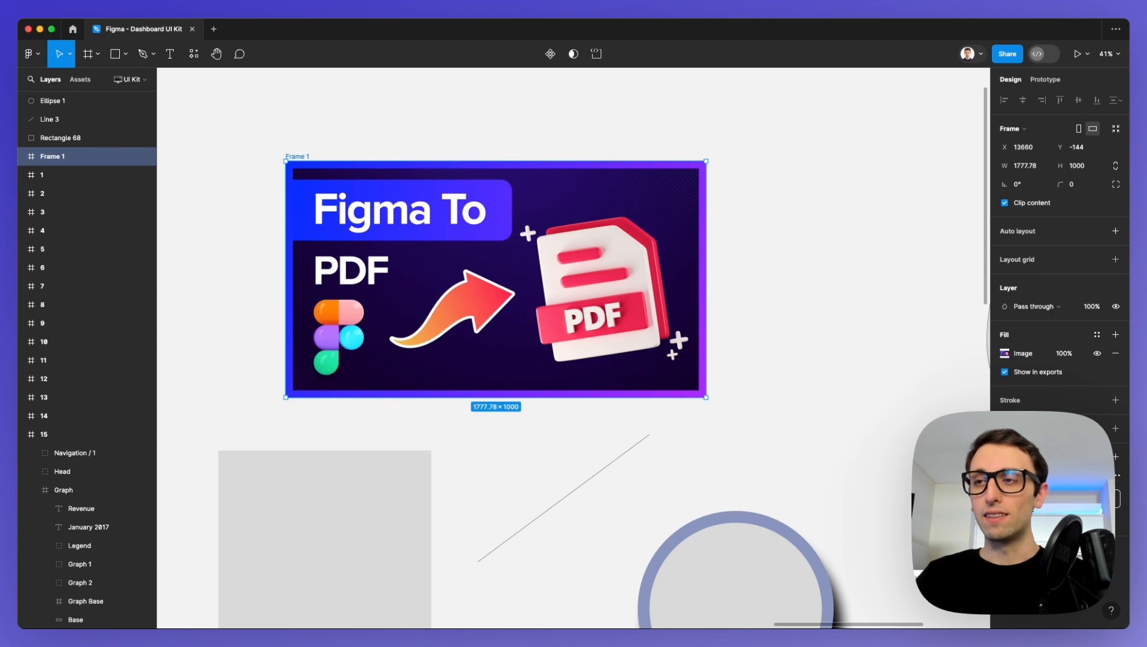
Export the image frame to the Desktop as Frame YT.jpg and expand its export preview.
left_click(1059, 499)
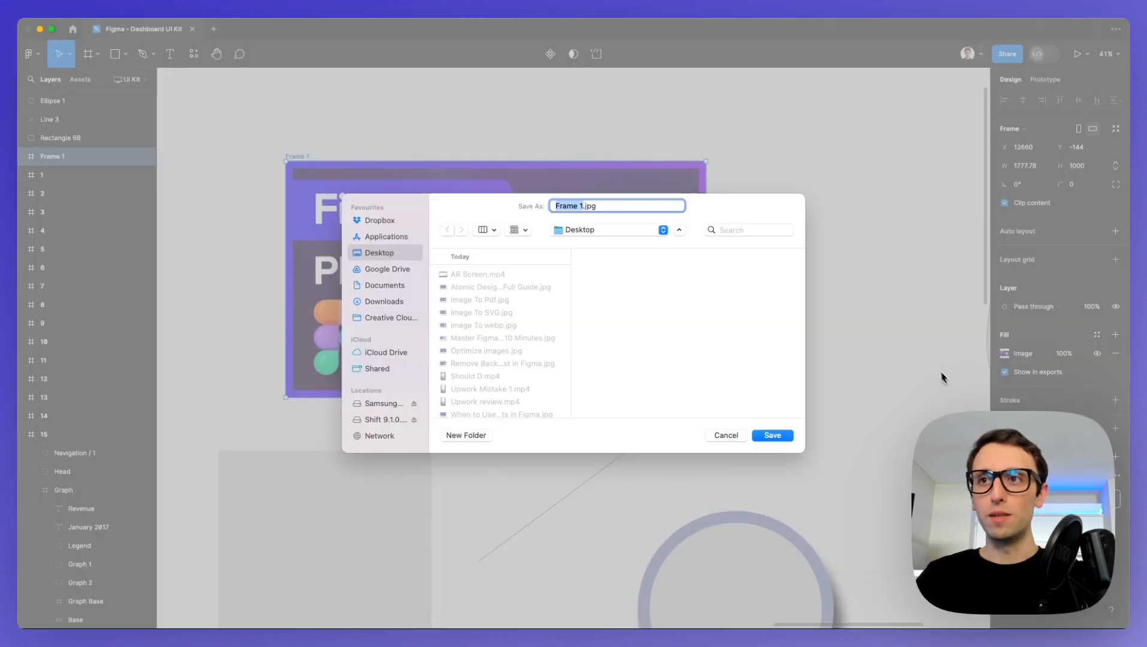
left_click(581, 207)
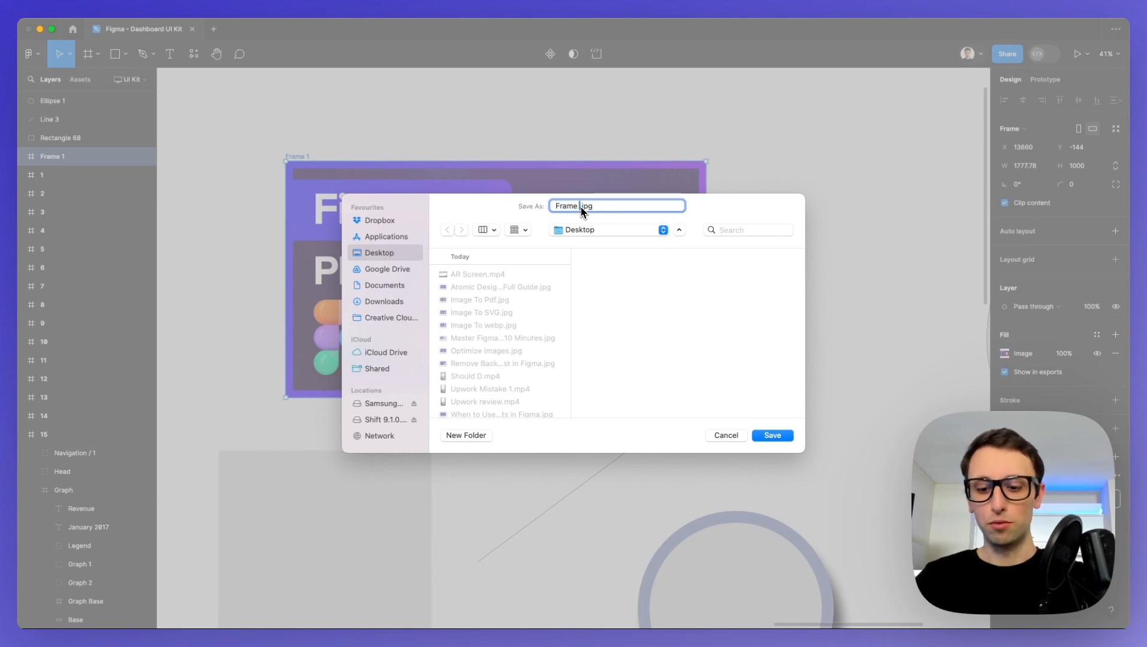
type("YT")
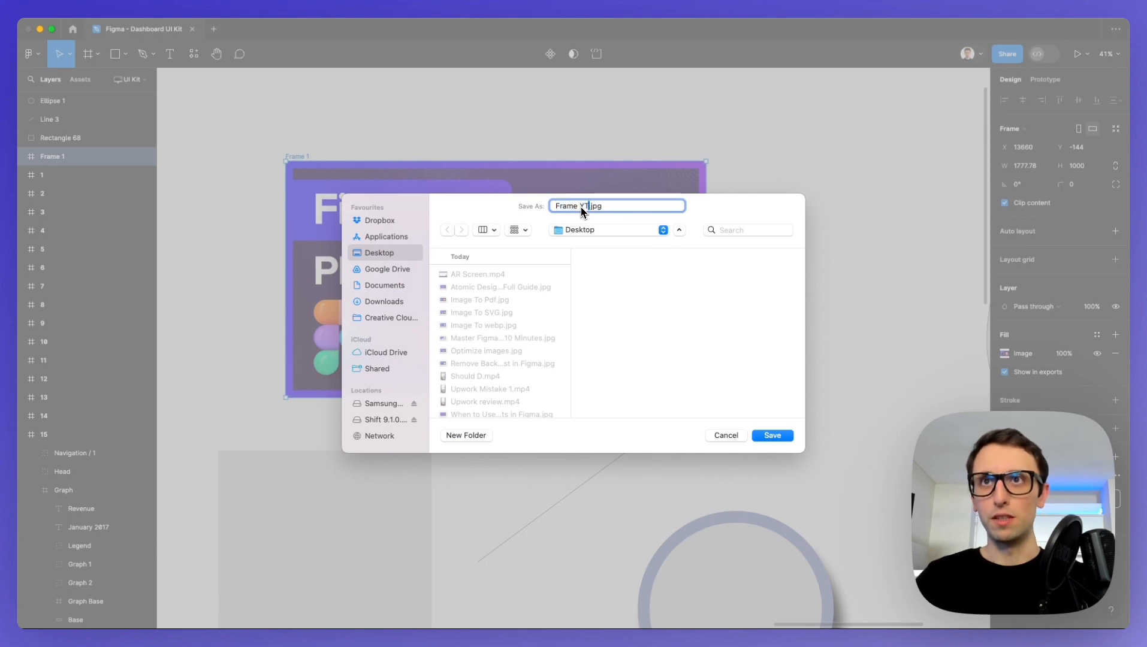
left_click(773, 435)
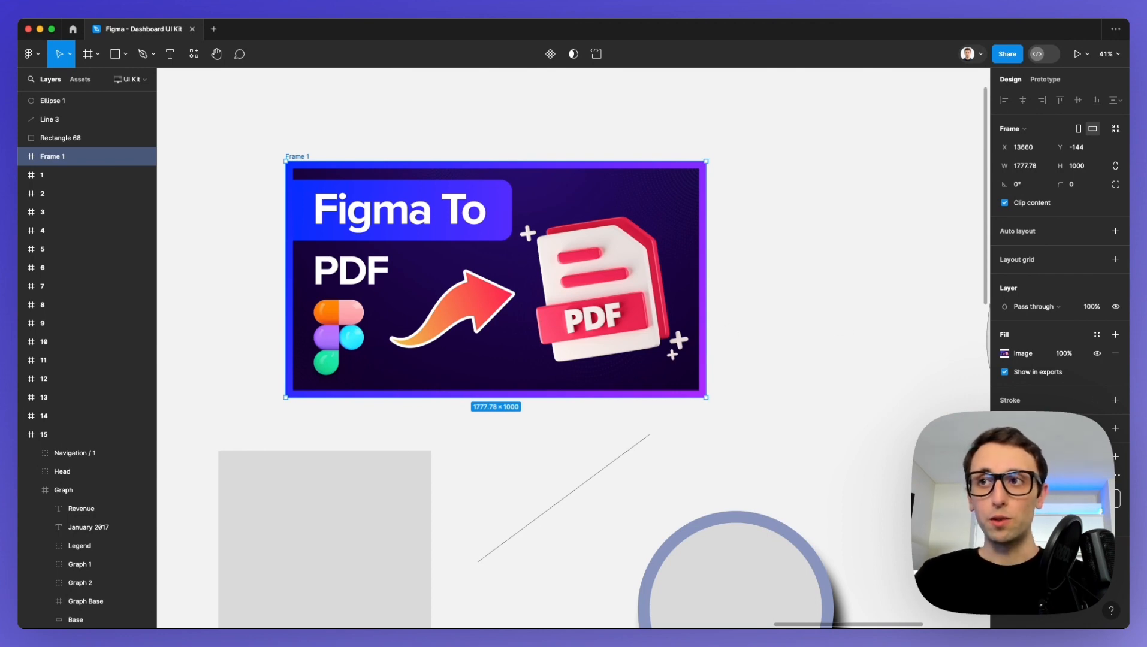
left_click(1014, 521)
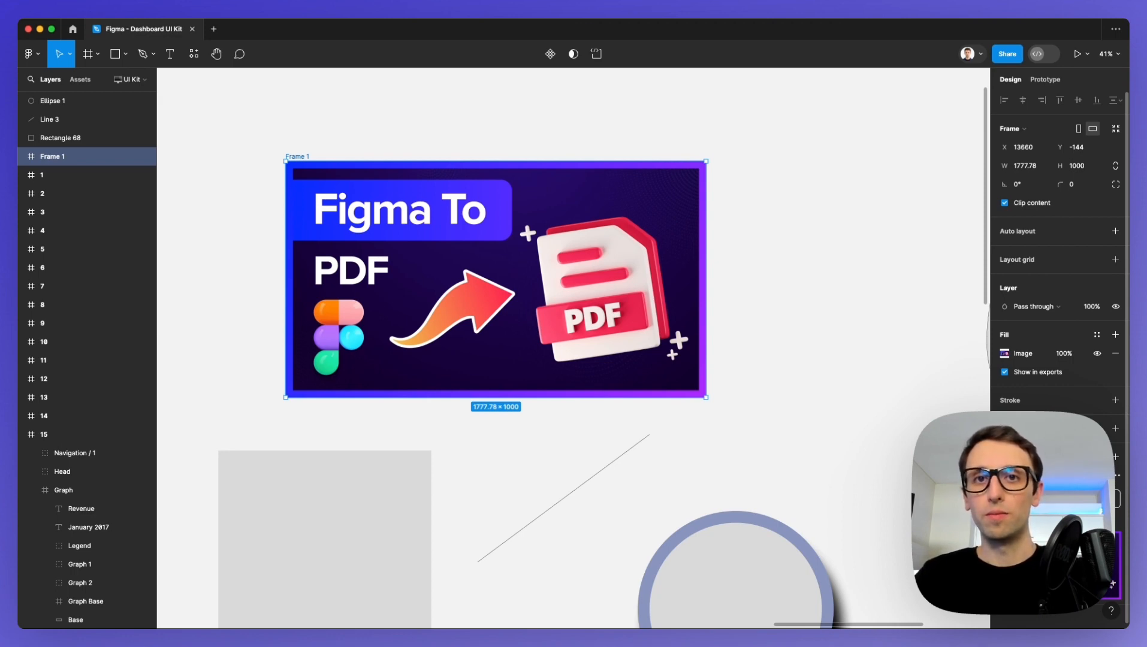
left_click(793, 316)
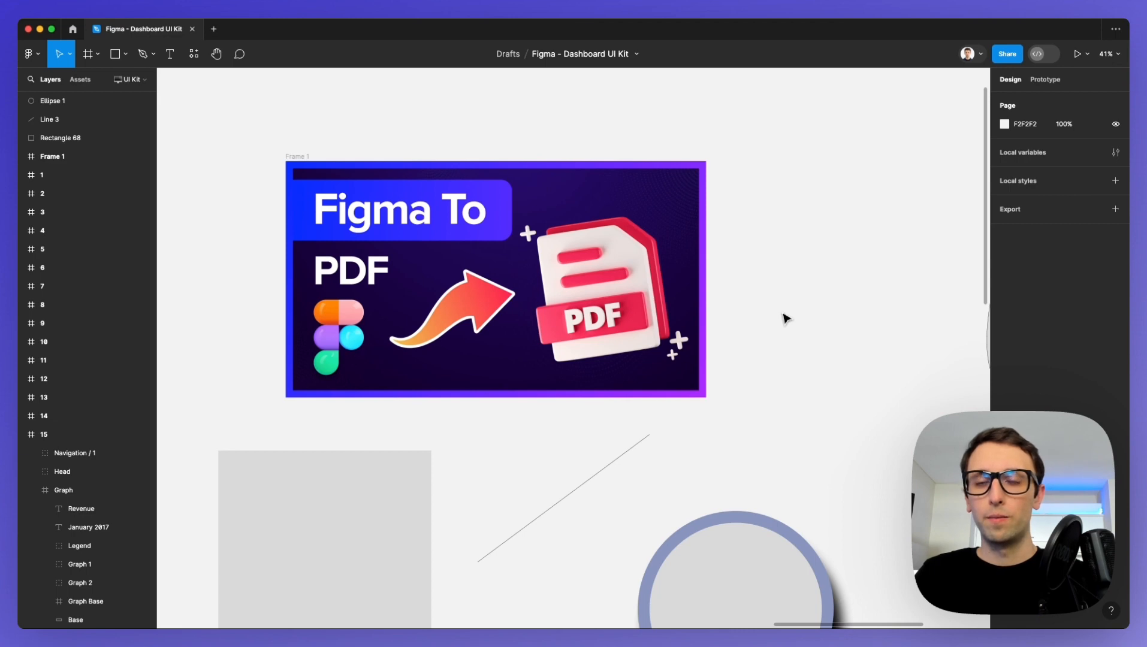
Match layers to canvas objects by selecting frame 1, the freeform vector, the circle, the square and the image frame in turn.
scroll(786, 317, "down", 5)
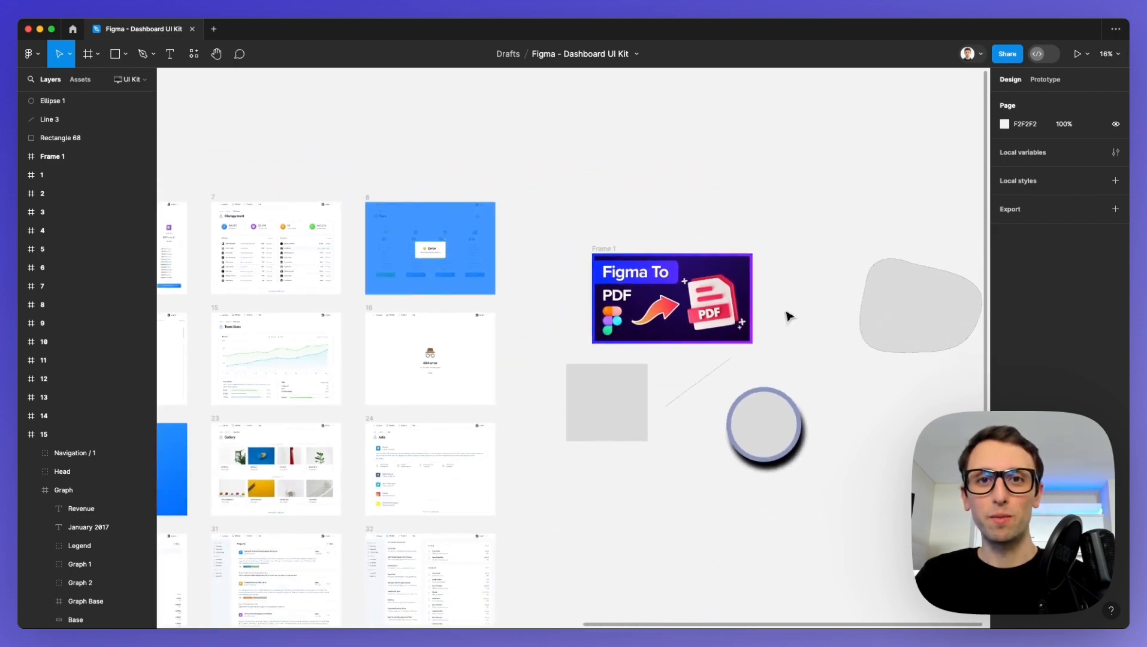
left_click(60, 186)
scroll(57, 144, "up", 1)
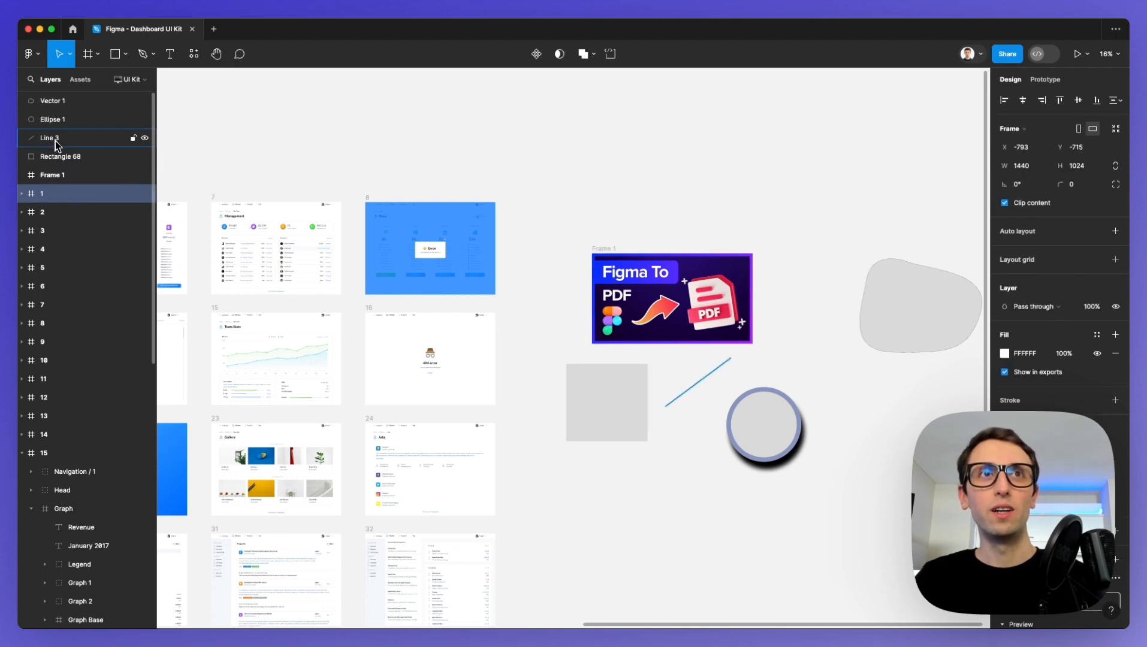
left_click(51, 103)
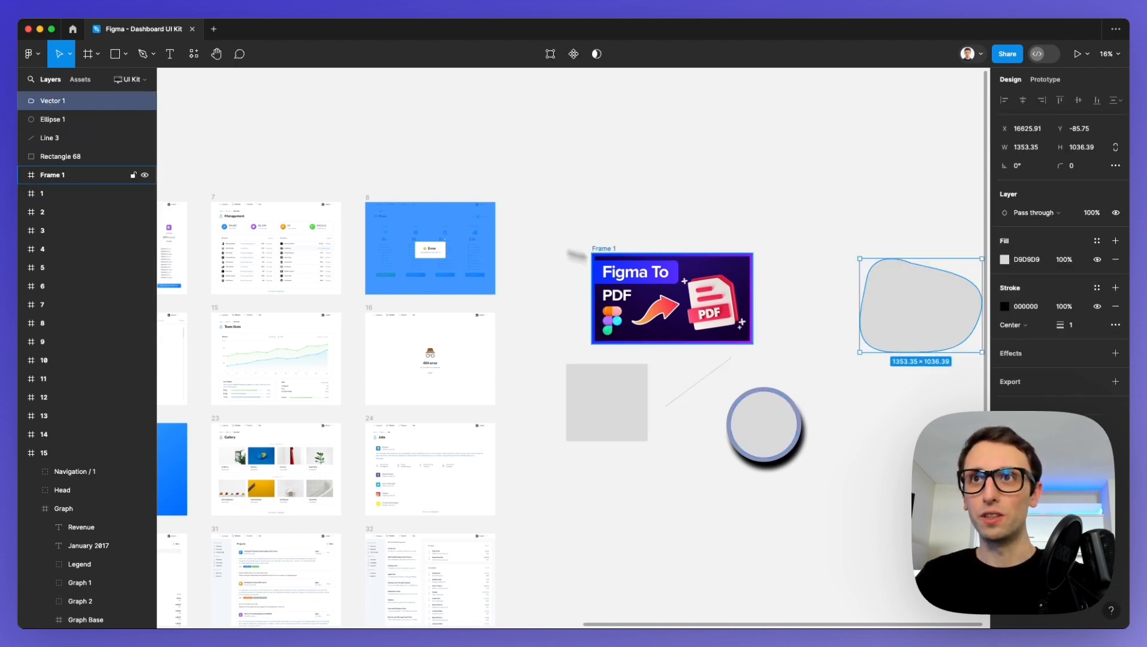
scroll(686, 280, "up", 3)
scroll(684, 277, "right", 5)
scroll(686, 276, "up", 2)
scroll(661, 285, "left", 2)
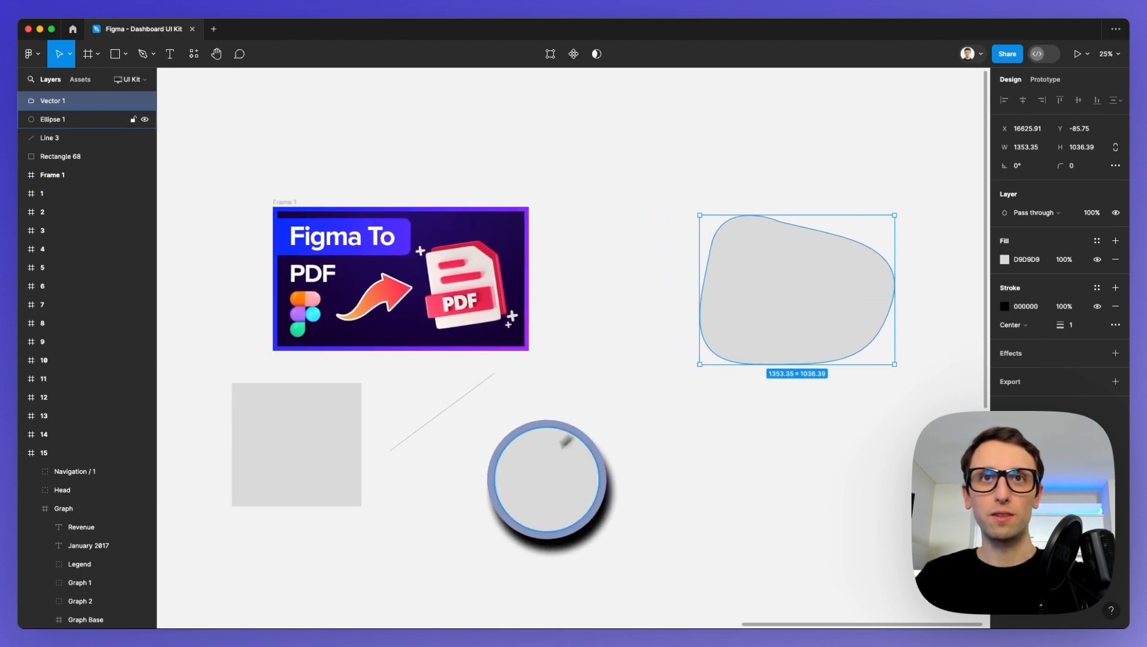
left_click(566, 439)
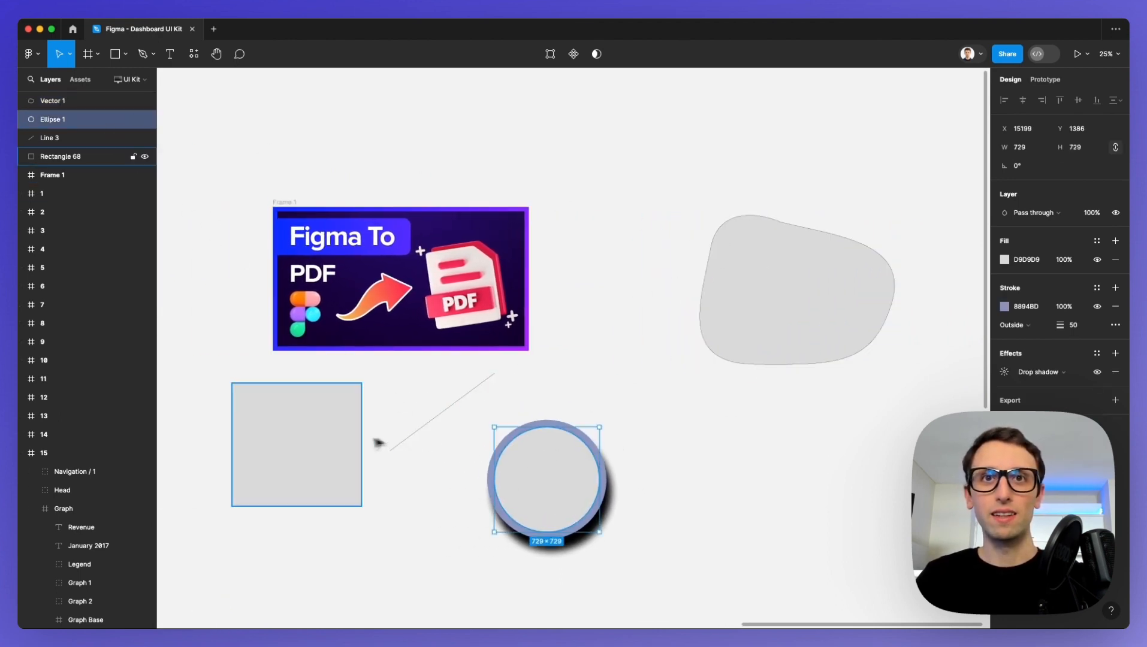
left_click(326, 429)
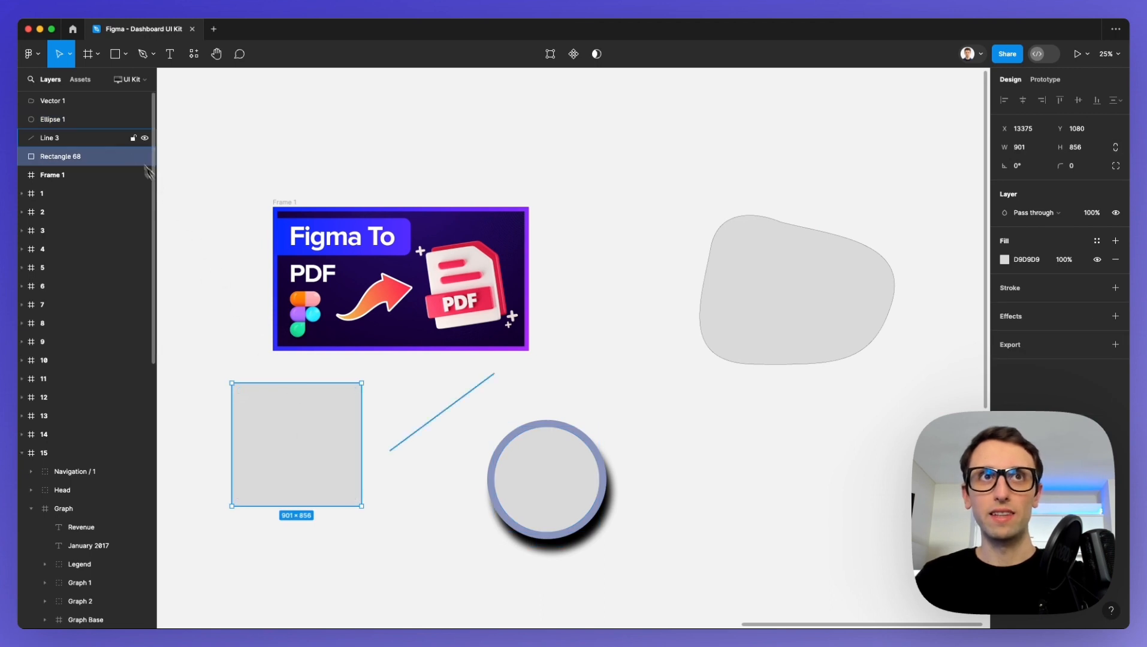
left_click(279, 203)
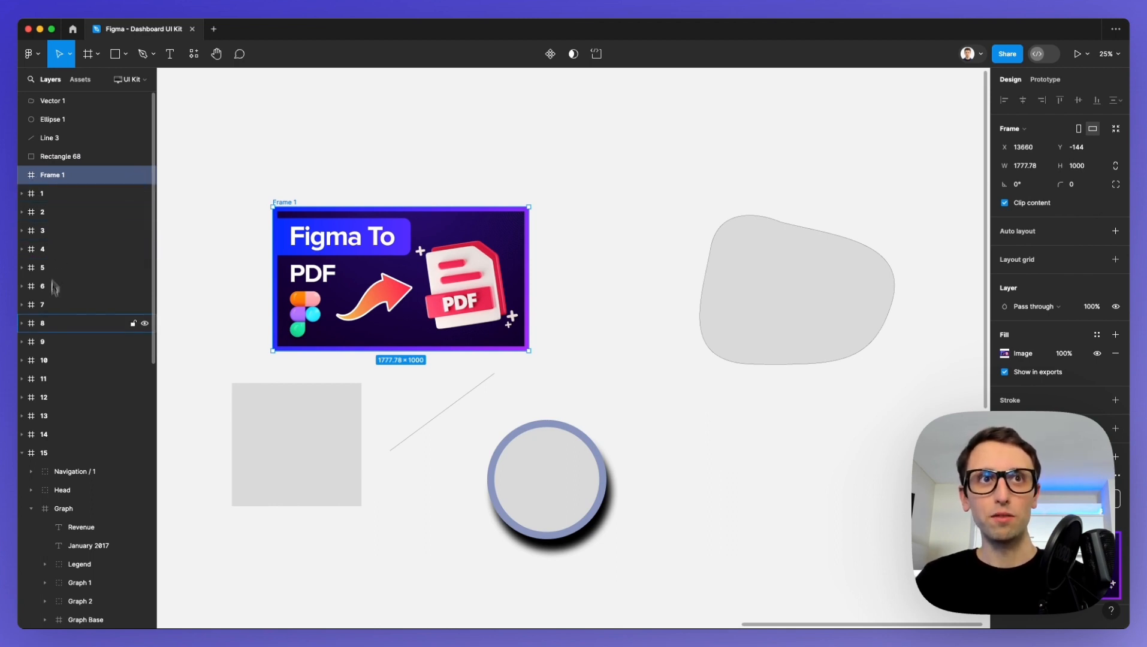
Select the UI kit frames between 1 and 8 one after another in the layer list to locate them on the canvas.
scroll(347, 251, "down", 5, "ctrl")
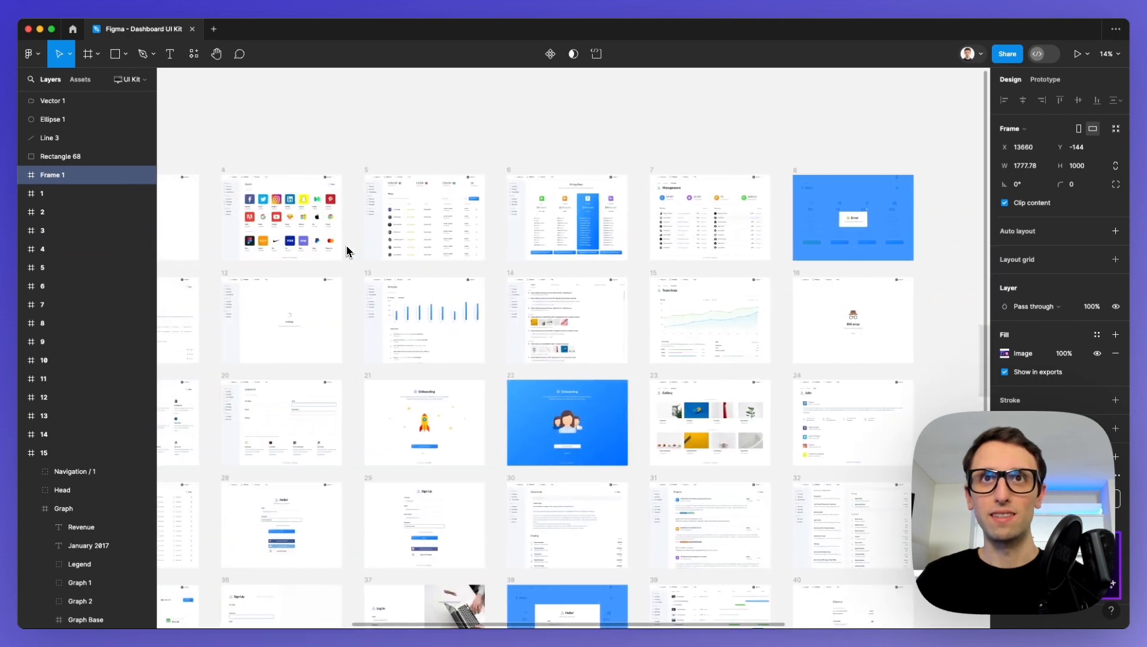
scroll(346, 250, "down", 1)
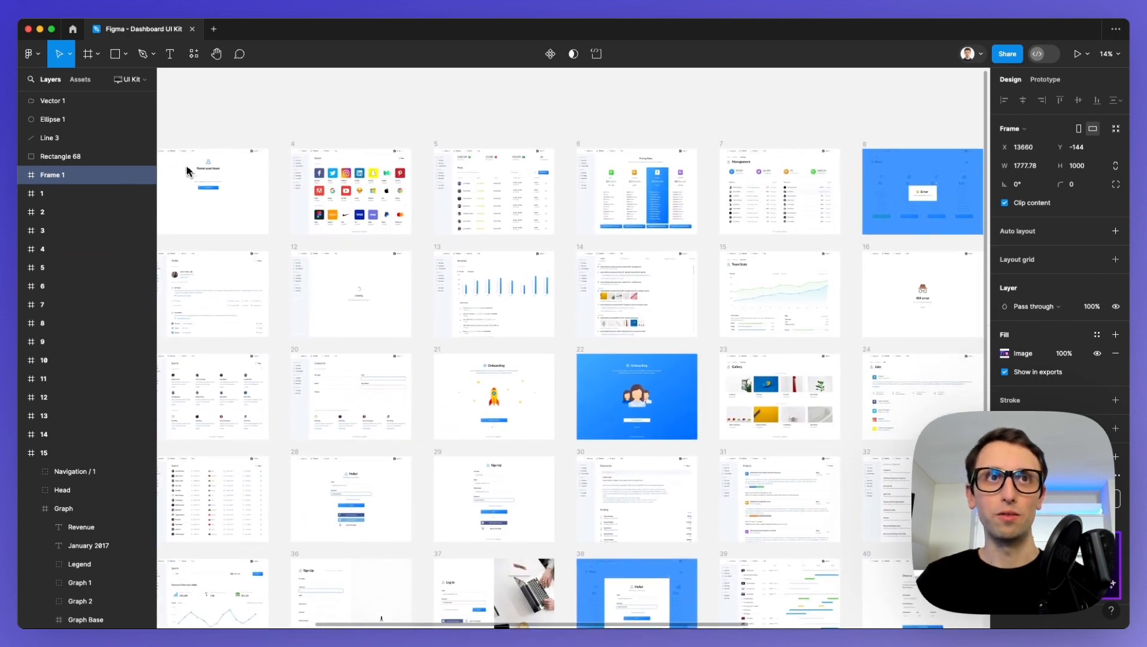
left_click(42, 195)
left_click(51, 211)
left_click(64, 231)
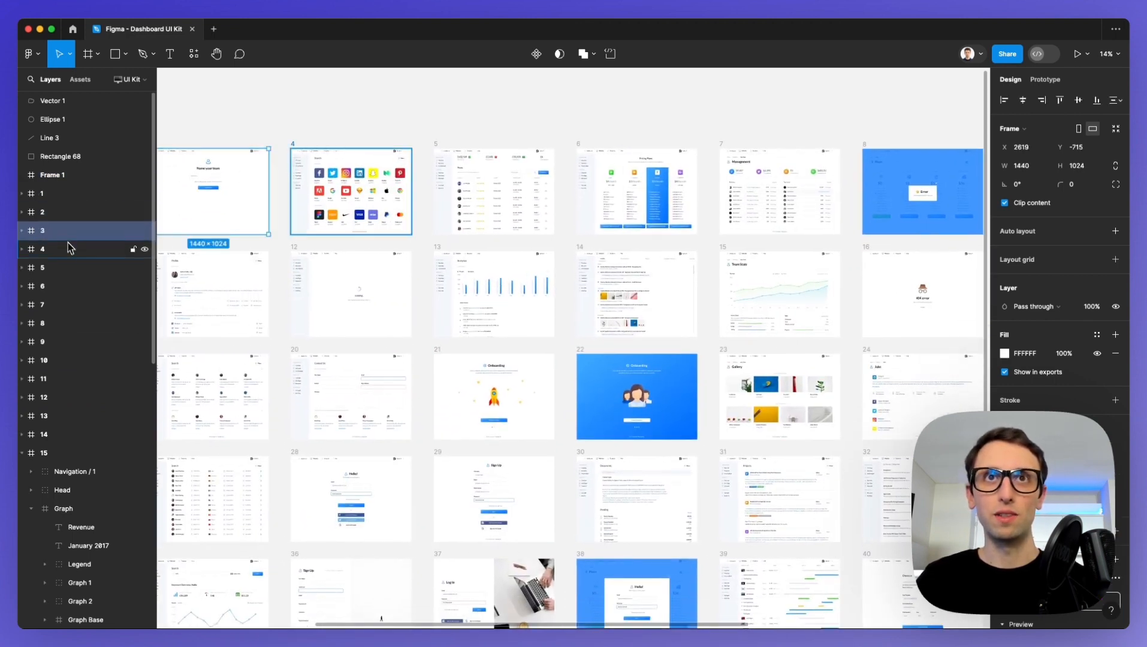
left_click(72, 249)
left_click(77, 285)
left_click(78, 304)
left_click(78, 323)
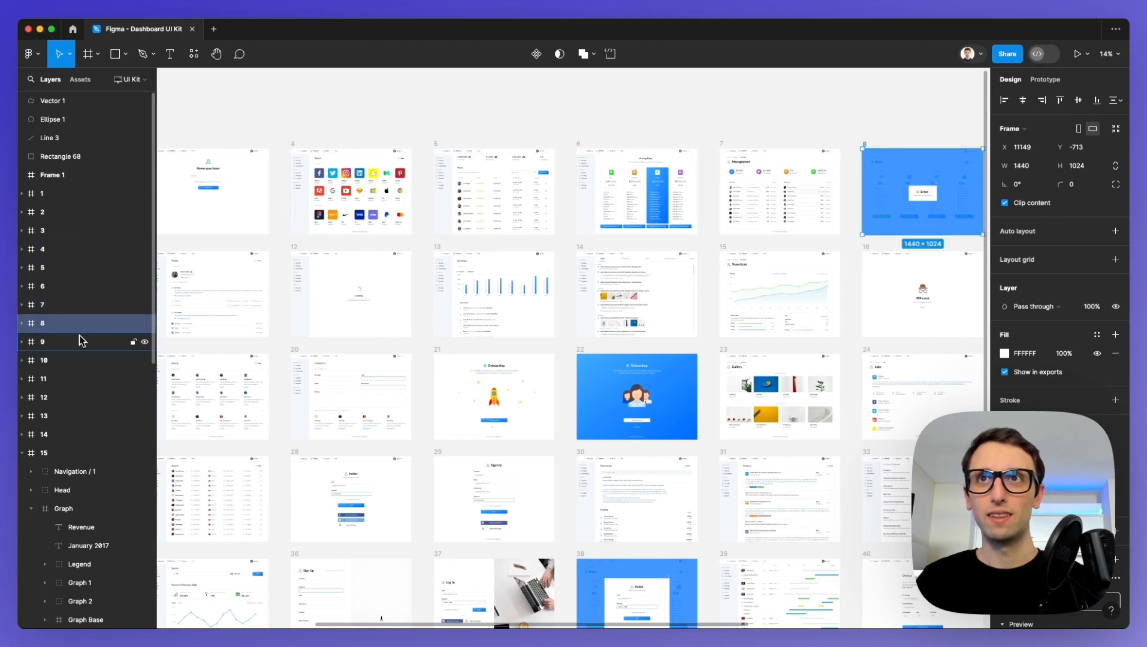
scroll(701, 222, "up", 5)
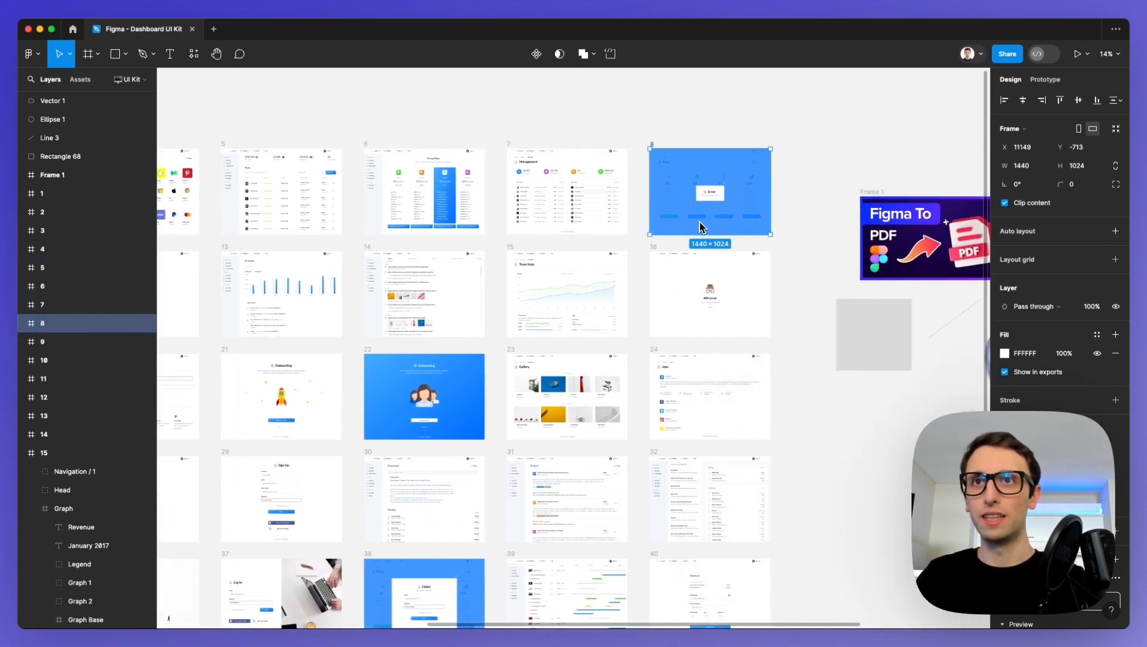
scroll(697, 224, "up", 1)
left_click(590, 242)
scroll(593, 242, "up", 1)
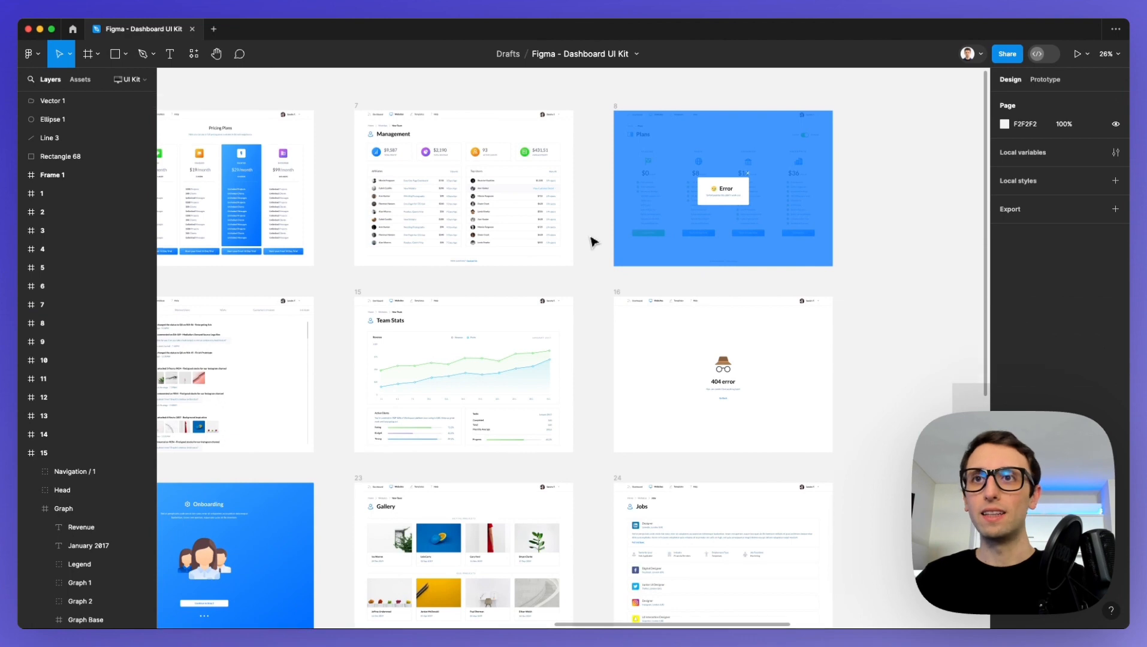
scroll(592, 240, "down", 3)
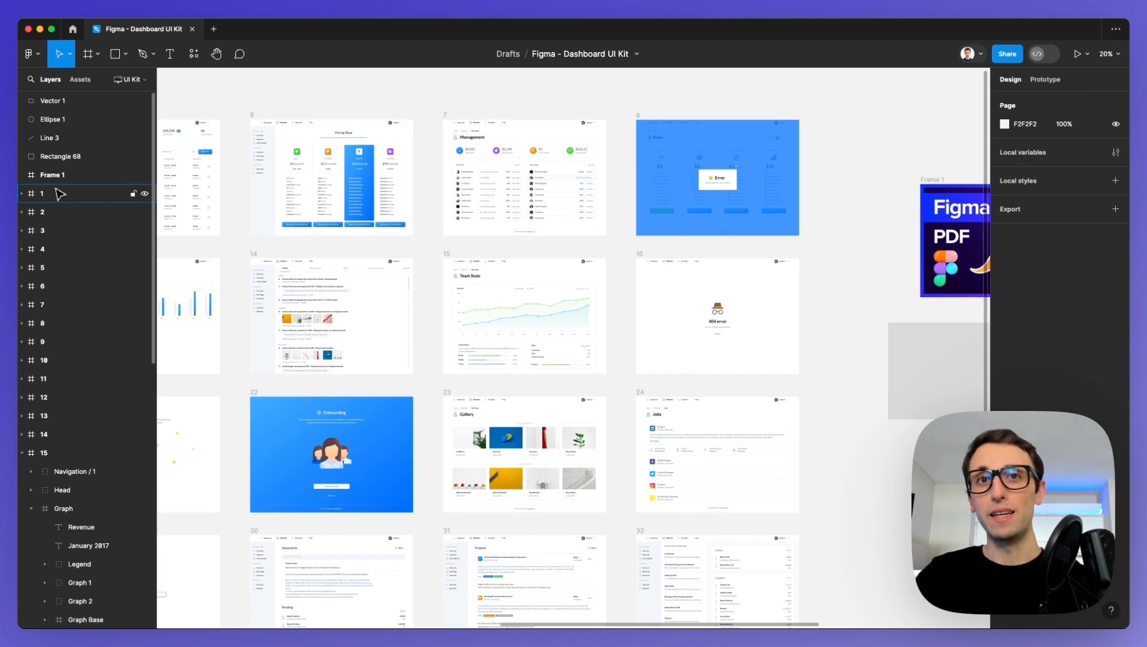
Fill the gray square below the image frame with the blue 280FFE sampled from that image.
scroll(546, 215, "right", 7)
scroll(650, 364, "up", 5)
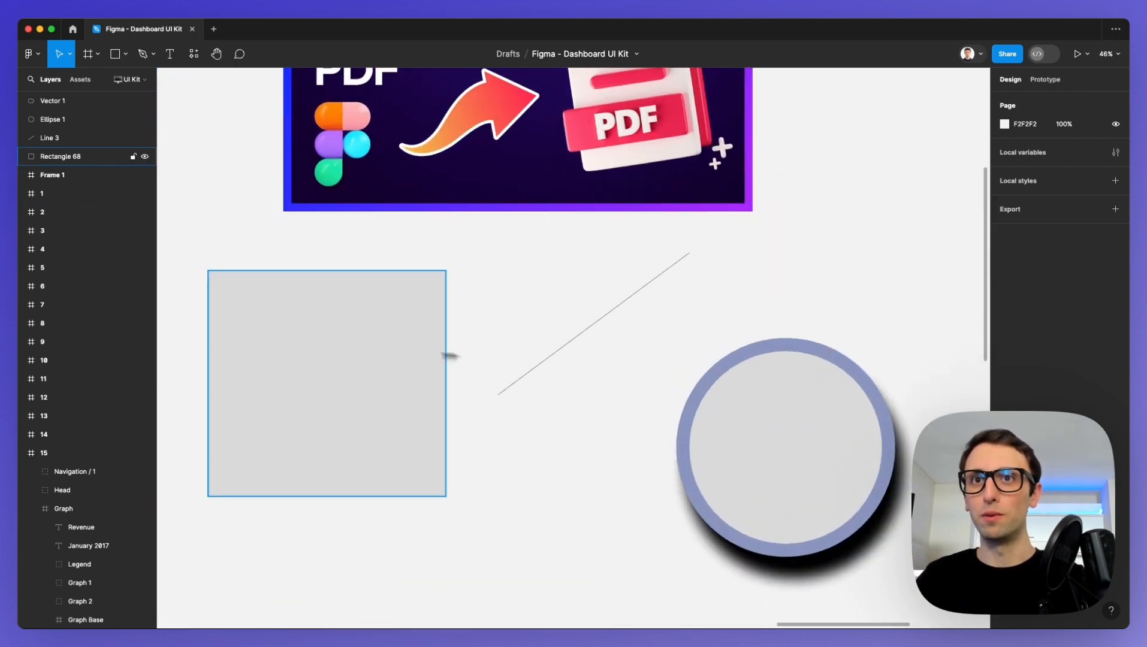
left_click(443, 355)
scroll(359, 348, "down", 3)
scroll(358, 348, "left", 4)
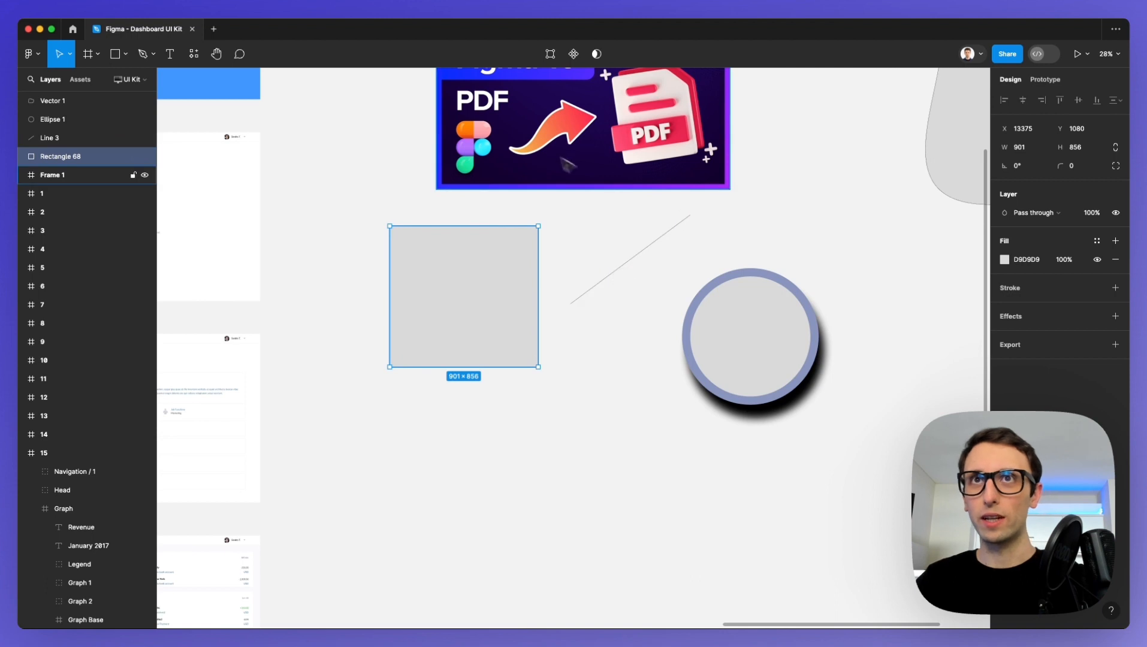
key("i")
left_click(507, 72)
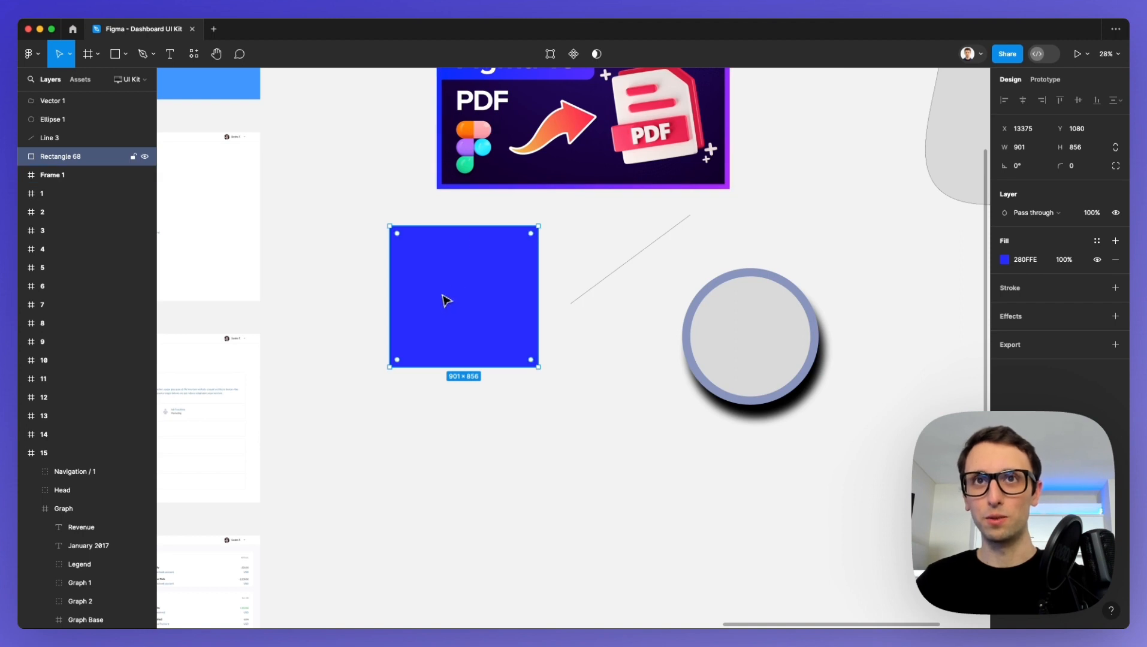
Duplicate the blue square so the copy overlaps its lower-right corner, and fill the copy with red FC304F sampled from the PDF illustration.
scroll(444, 287, "up", 1)
left_click_drag(450, 284, 519, 376)
key("i")
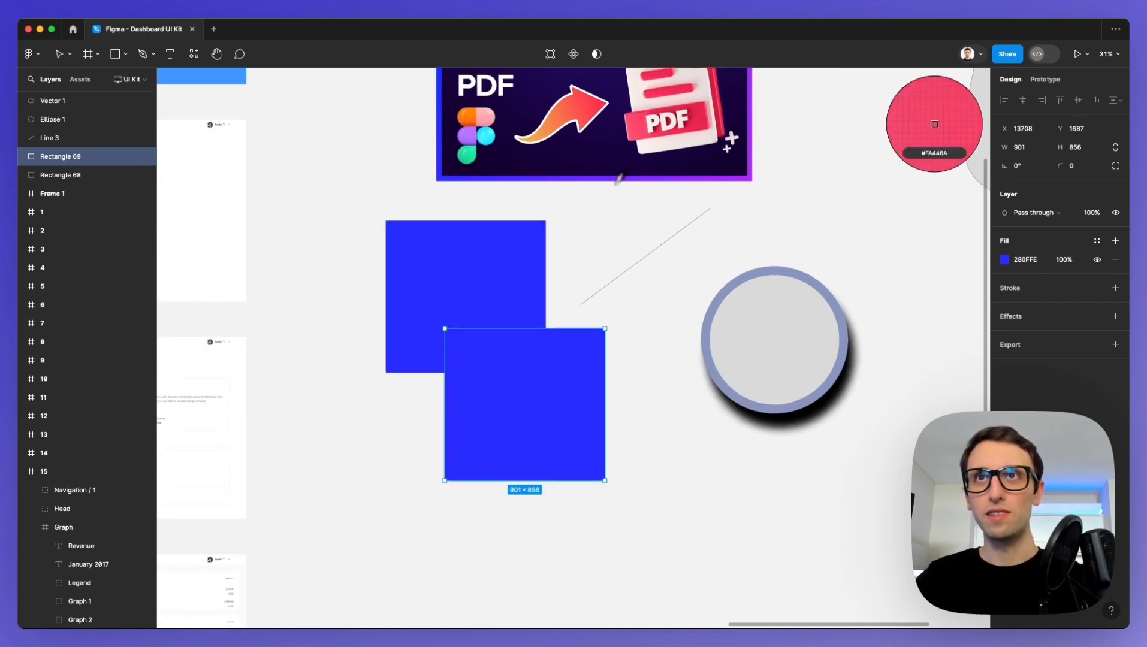
left_click(627, 119)
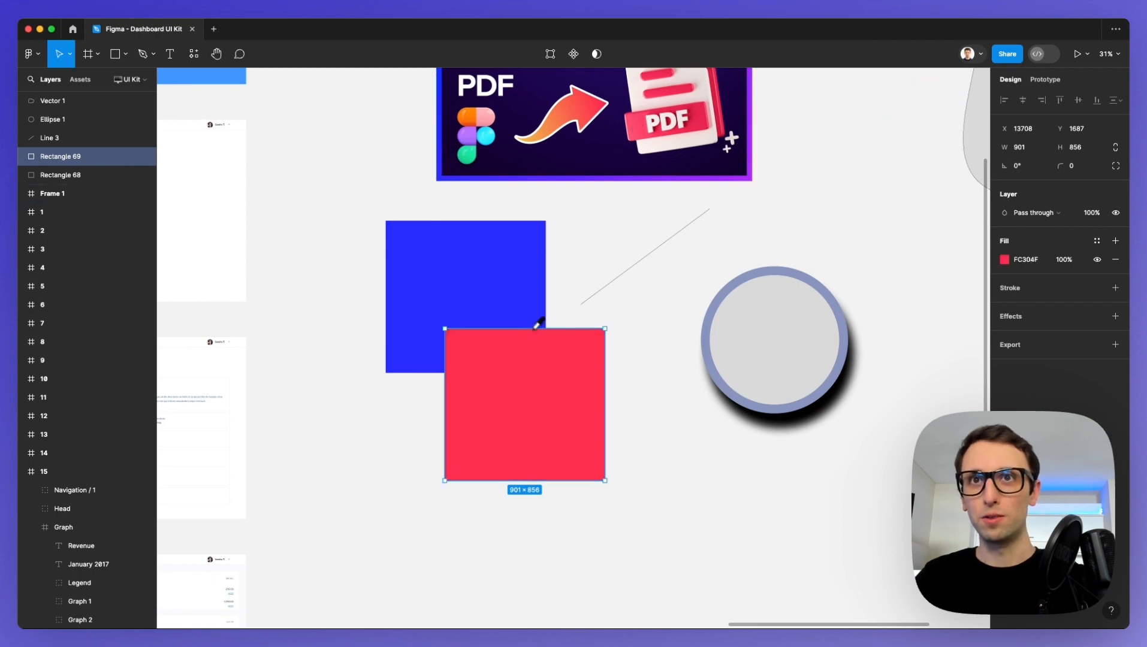
Rename the red square's layer as Red and the blue square's layer as Blue.
double_click(74, 157)
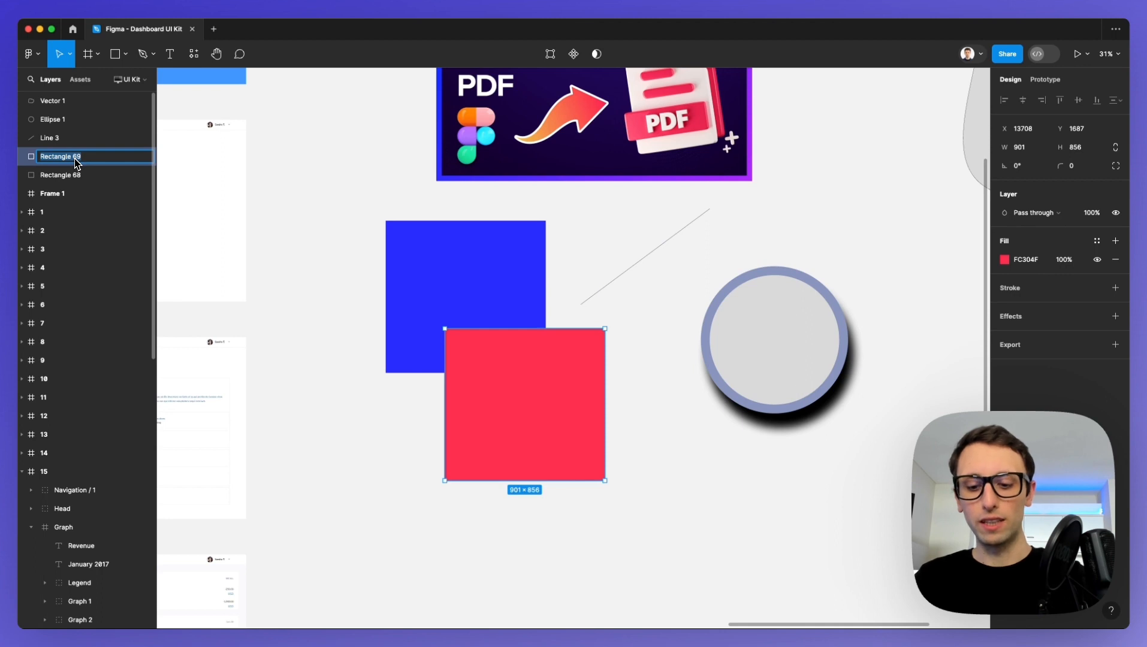
type("Red")
key("Tab")
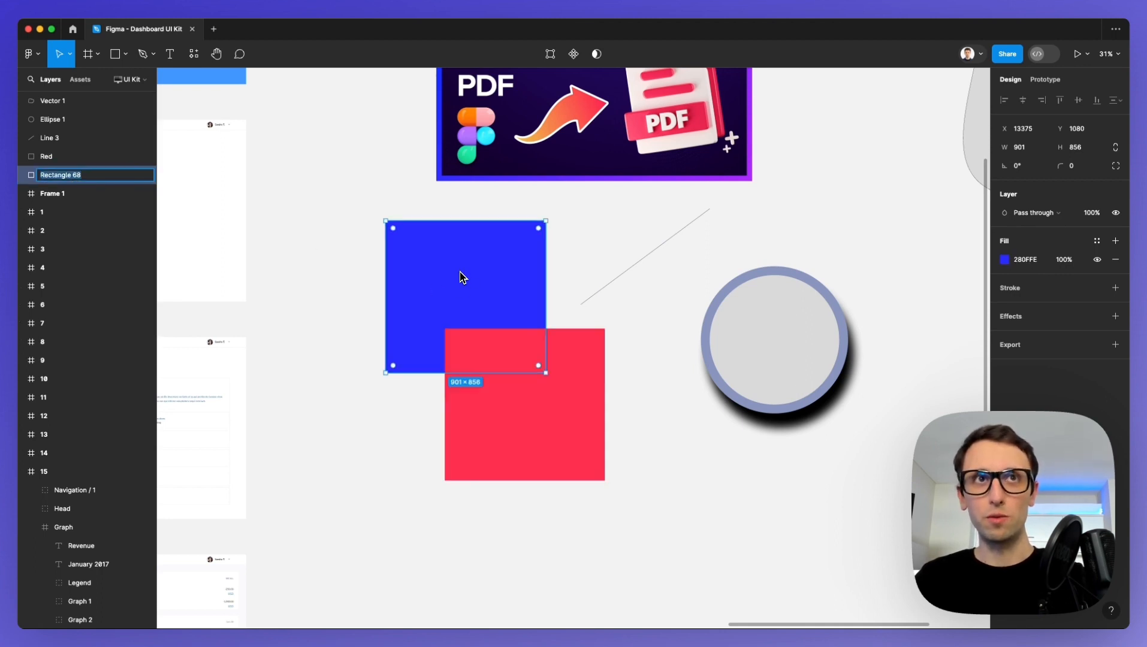
type("Blue")
key("Return")
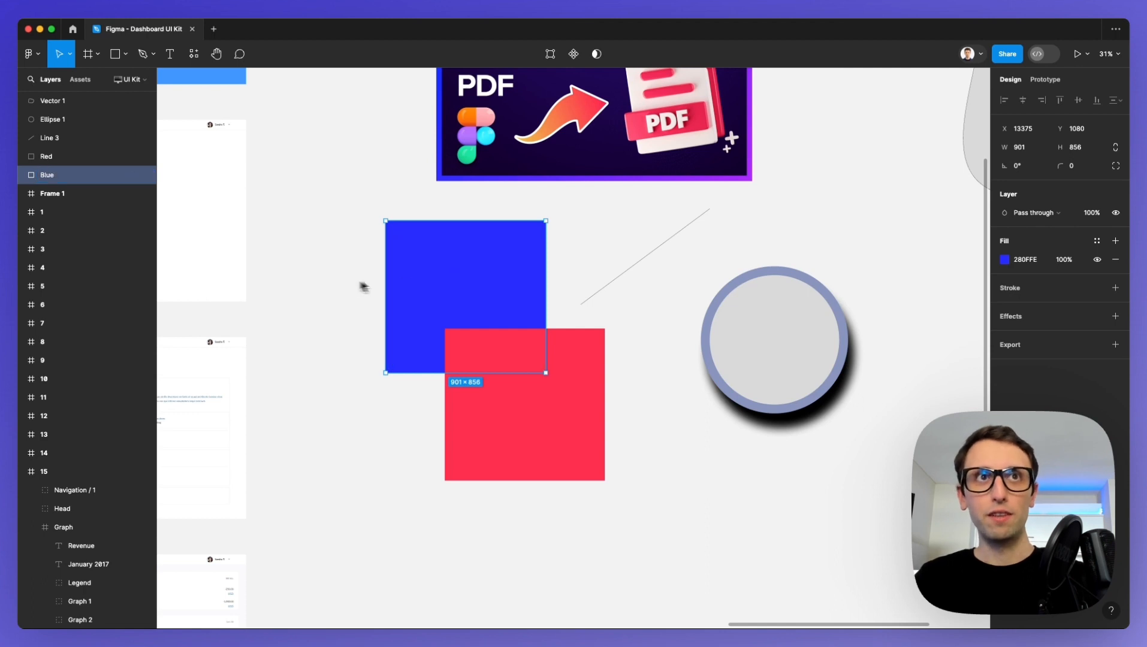
Demonstrate stacking order by moving the Blue layer above Red and returning Red above Blue.
left_click_drag(57, 175, 56, 154)
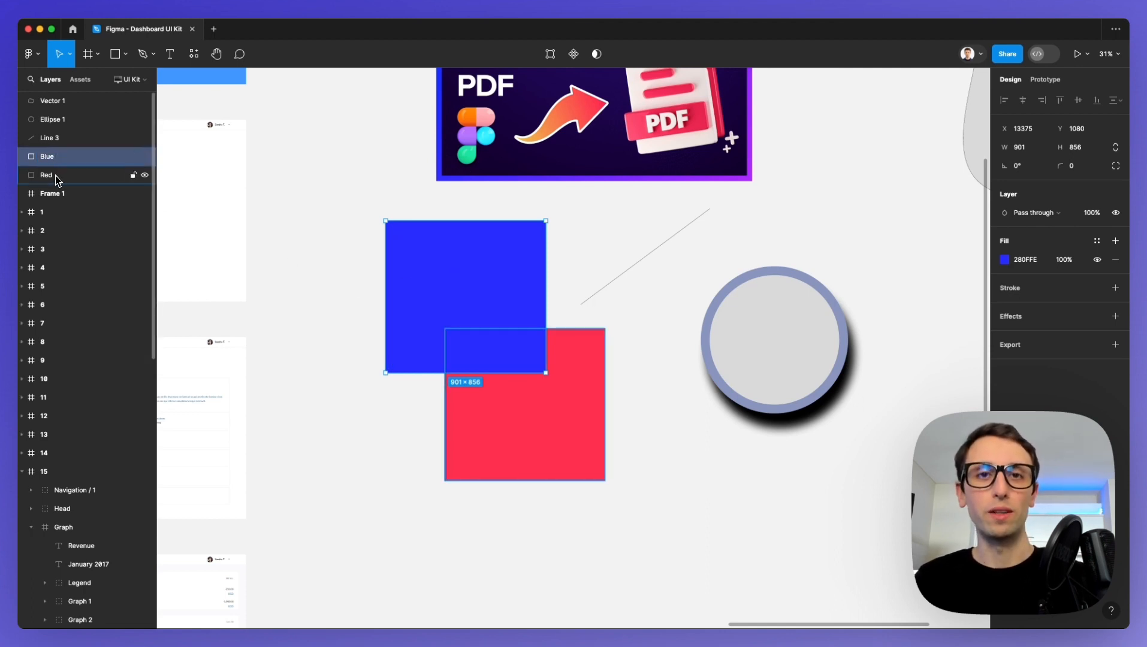
left_click(56, 174)
left_click_drag(56, 172, 63, 157)
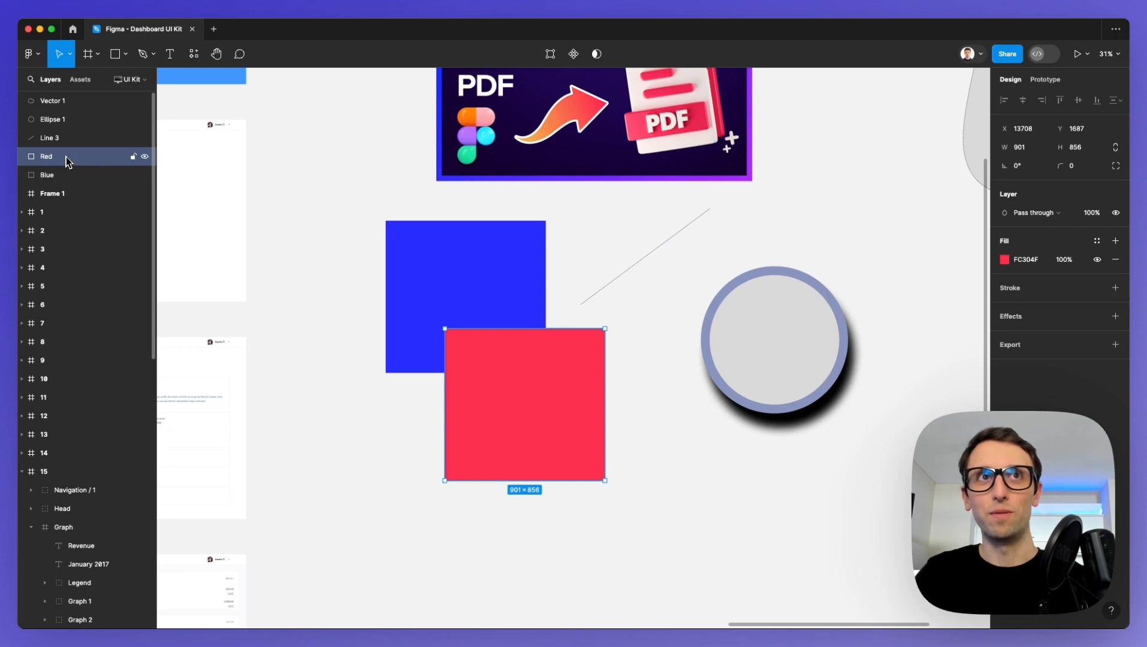
left_click(403, 219)
Delete the diagonal line and the shadowed circle beside the two squares.
scroll(405, 218, "up", 3)
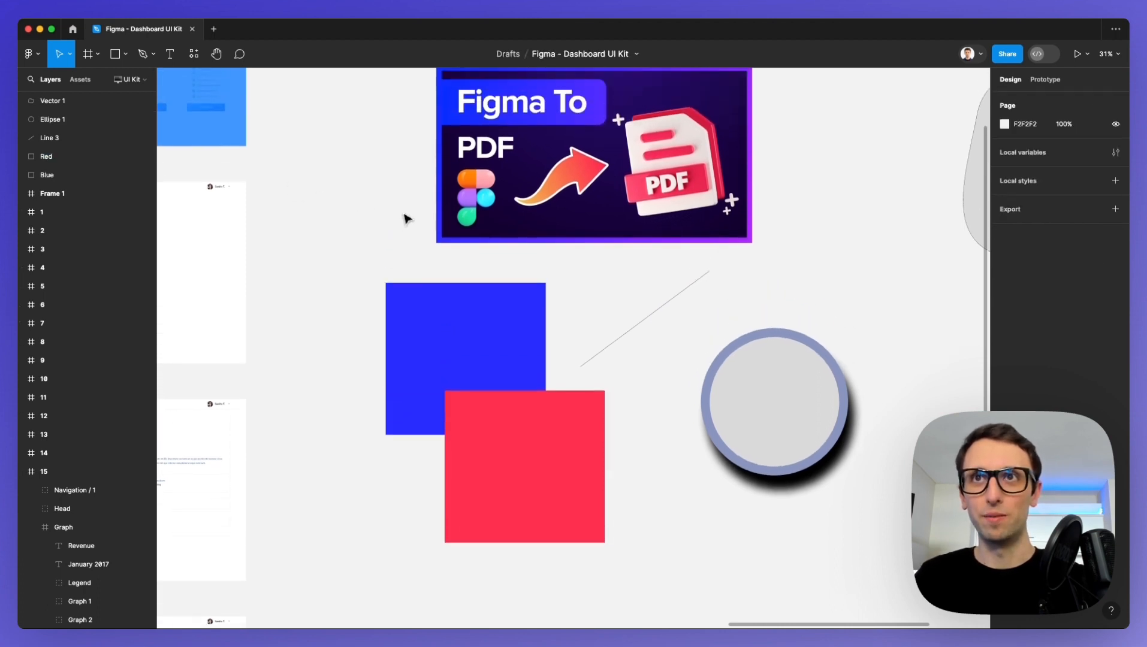
scroll(395, 220, "up", 1)
scroll(384, 220, "down", 2)
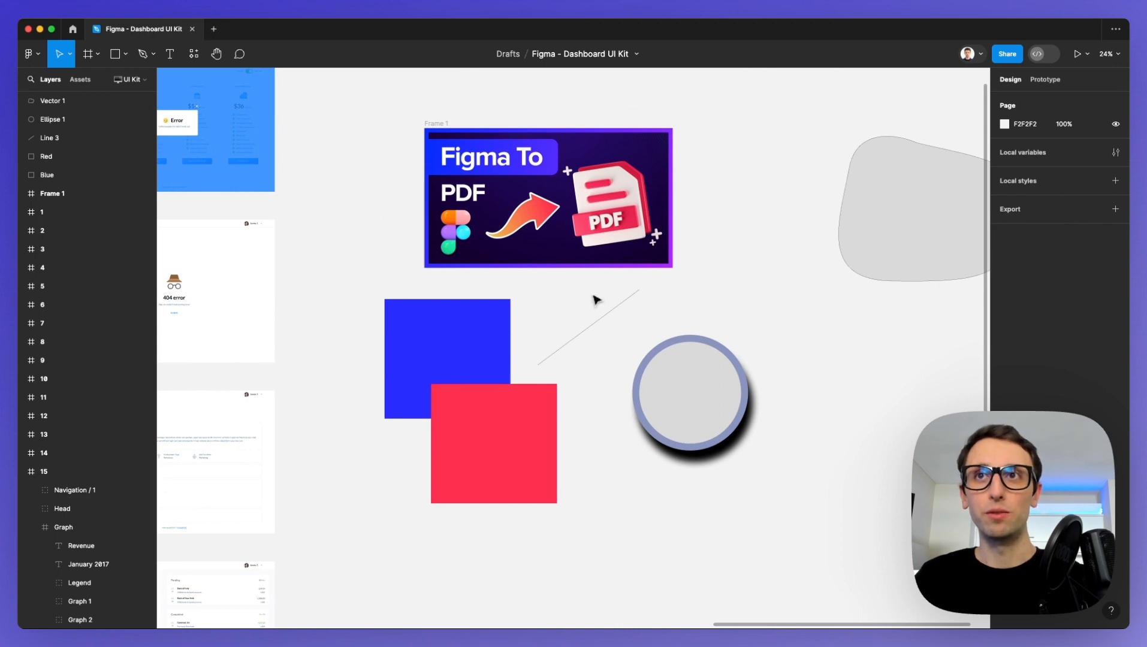
left_click_drag(592, 296, 803, 438)
key("Delete")
Look over the UI kit frames, selecting frame 1 and clearing the selection.
scroll(578, 343, "down", 3)
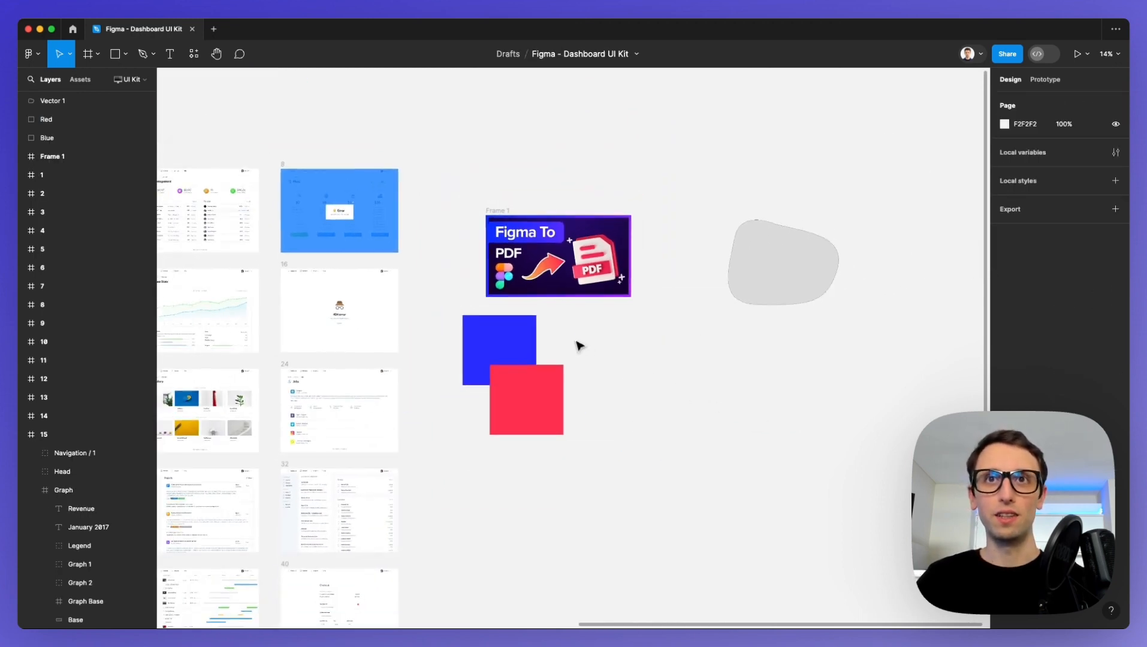
scroll(578, 343, "left", 5)
scroll(574, 345, "down", 3)
scroll(419, 257, "left", 5)
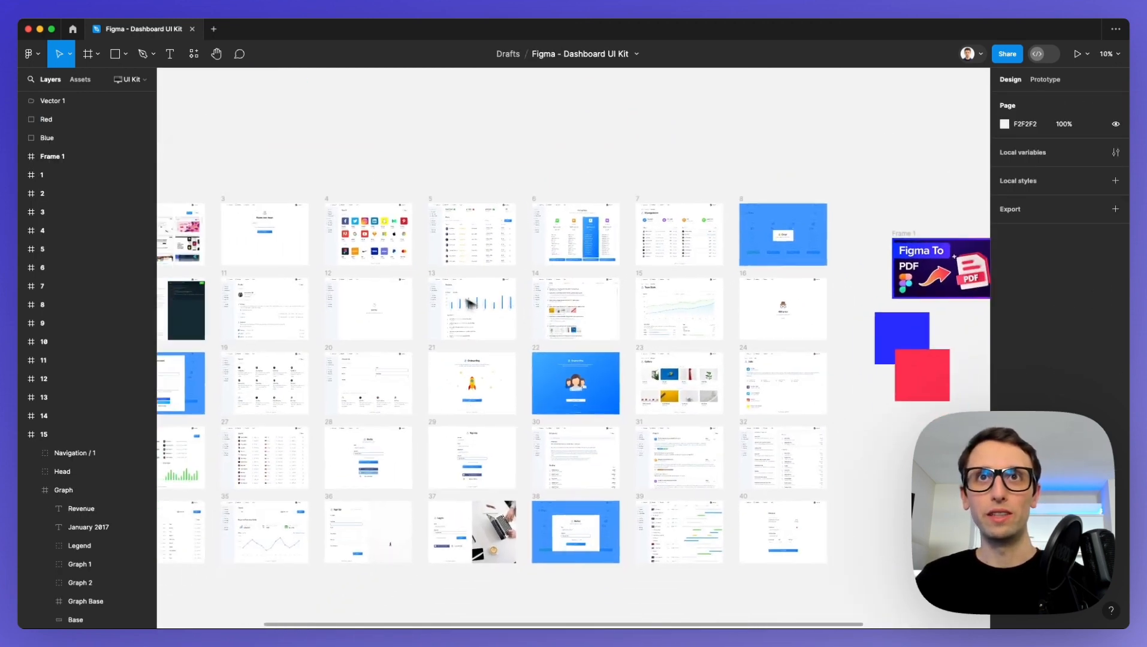
left_click(226, 118)
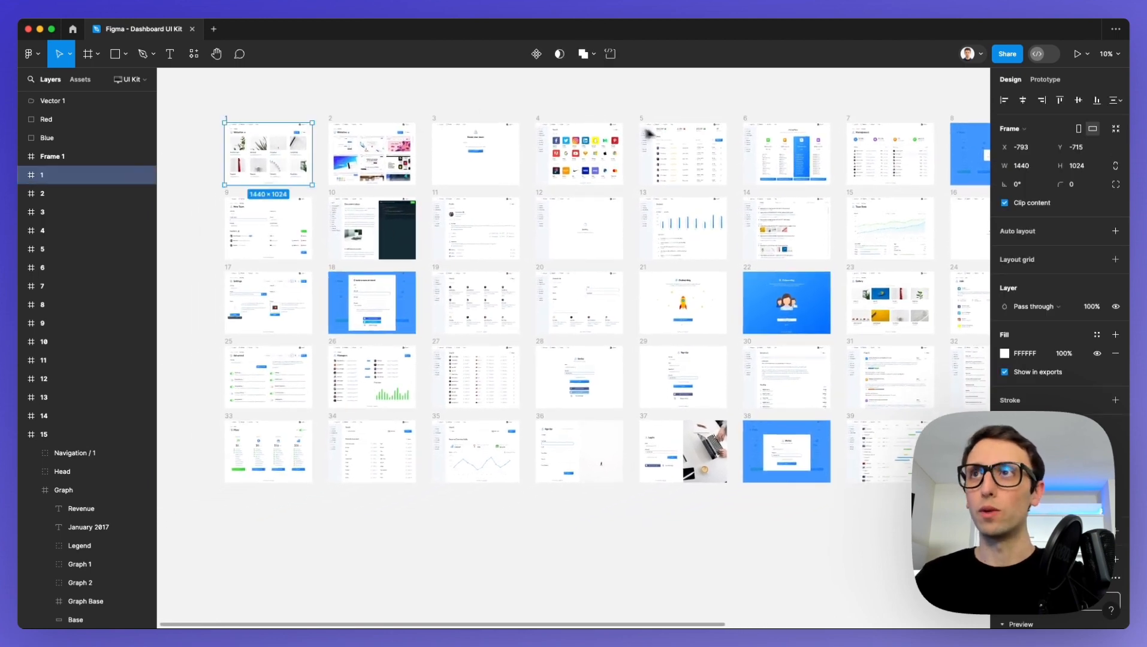
left_click(953, 77)
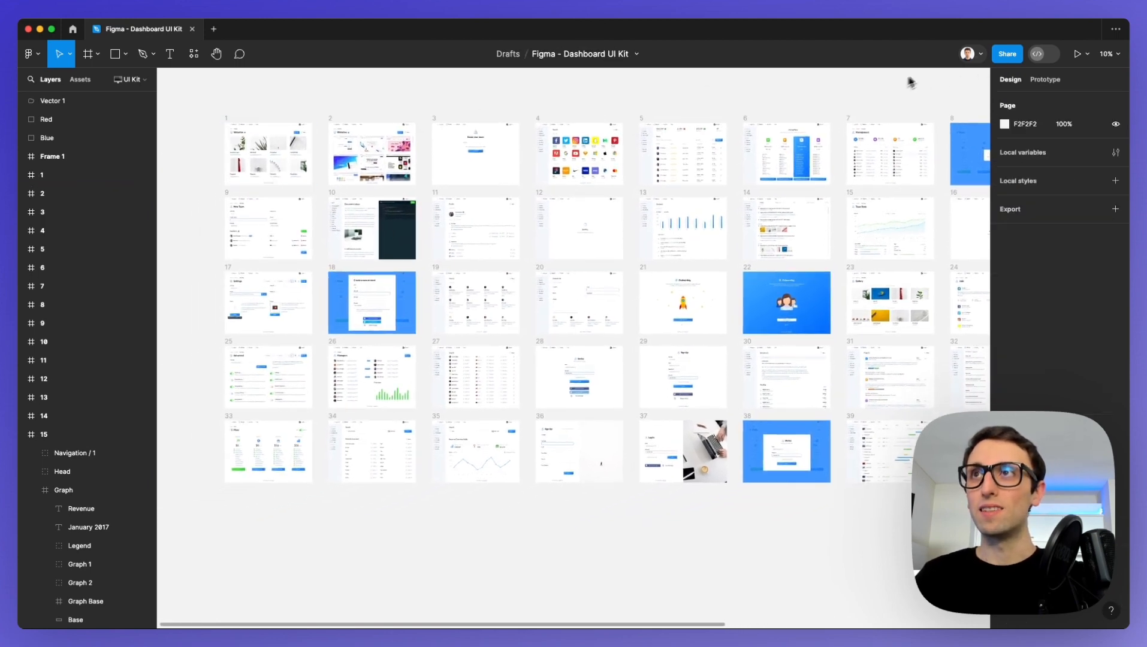
Open the sharing settings of the Dashboard UI Kit file and copy its view-only link.
left_click(1008, 55)
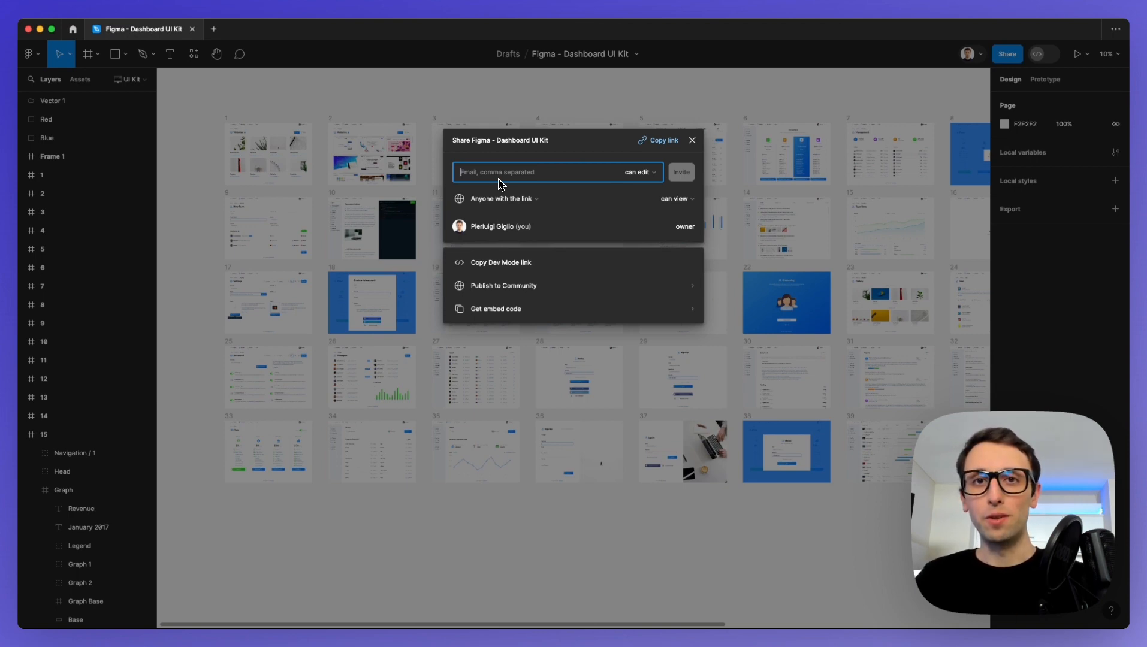
left_click(664, 143)
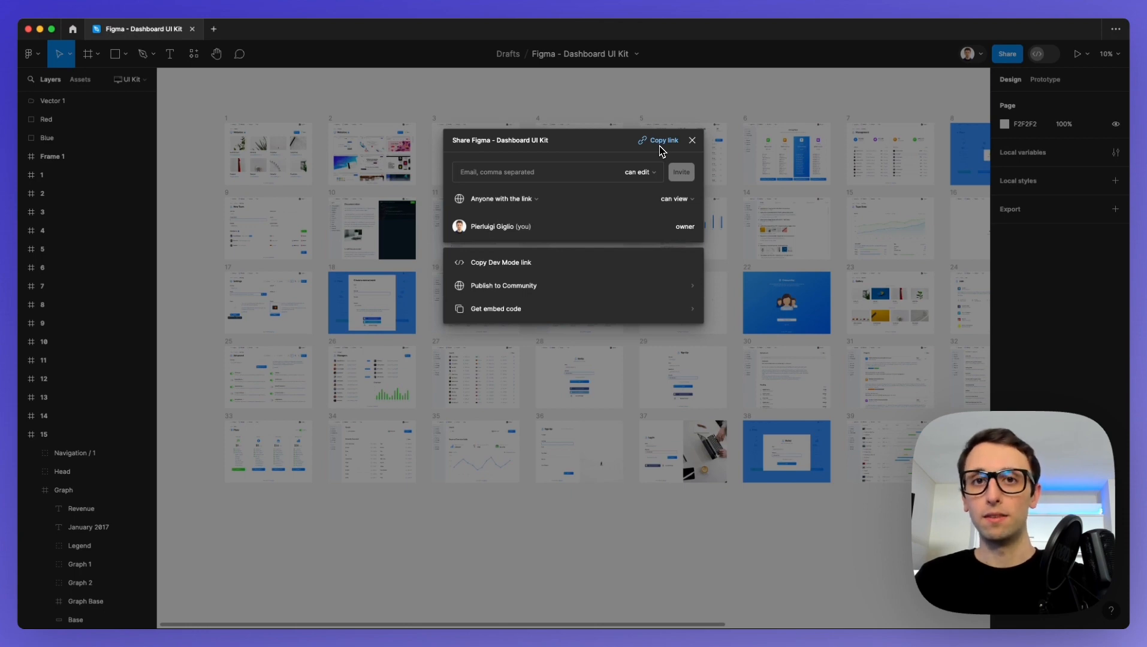
Give anyone with the link "can edit" access to the file and copy the sharing link.
left_click(684, 200)
left_click(685, 187)
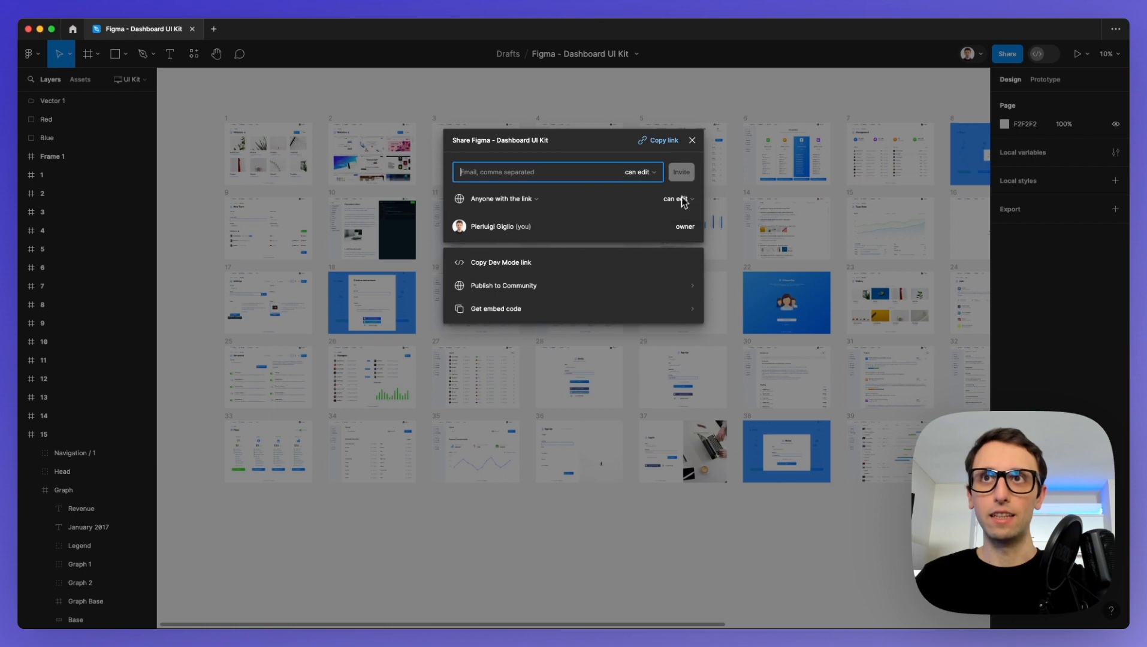
left_click(664, 142)
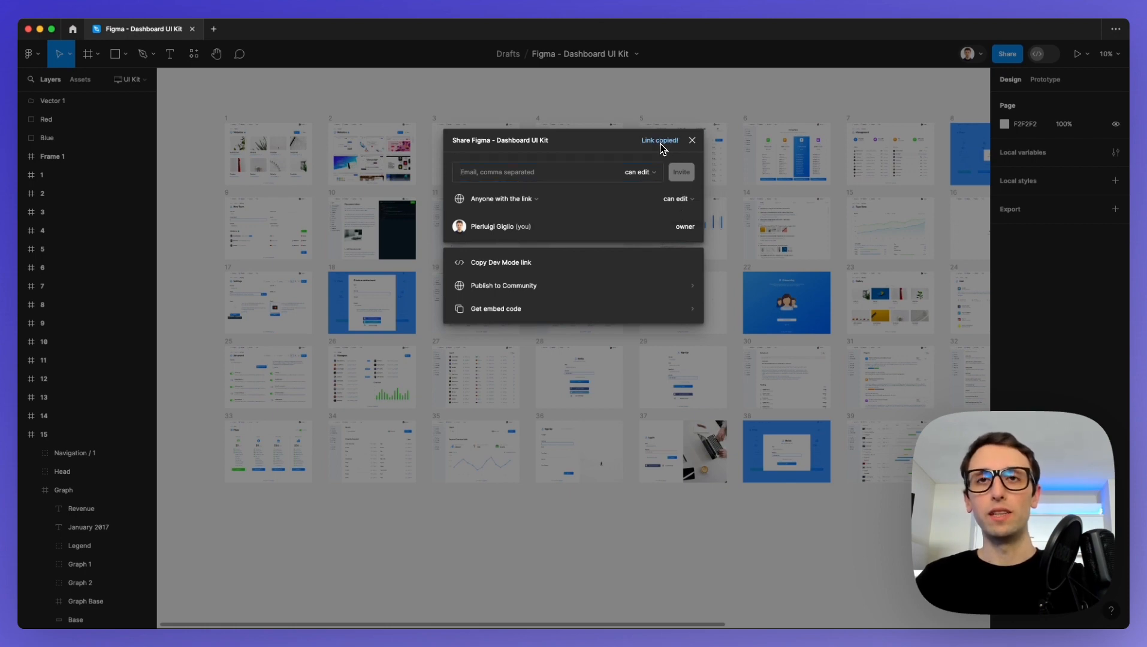